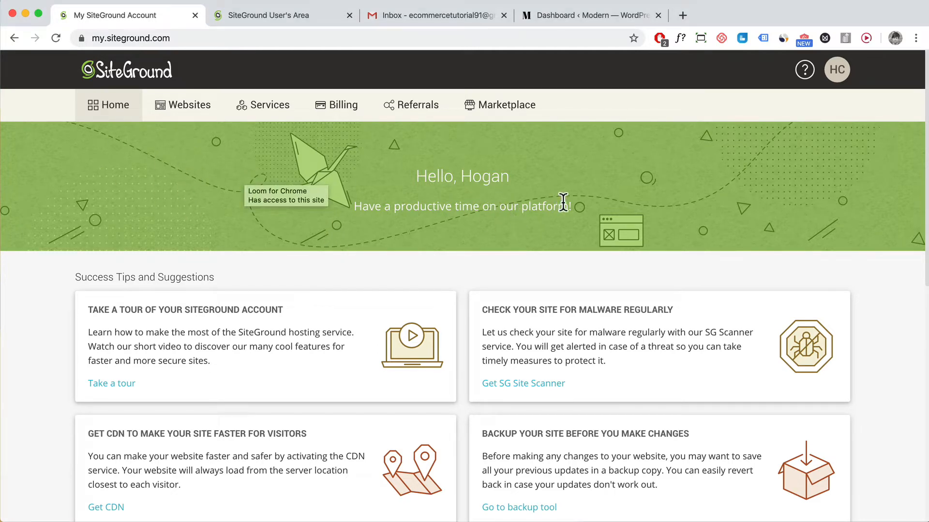
# Switch to the 'SiteGround User's Area' tab to show the older account home page.
pyautogui.tripleClick(537, 203)
pyautogui.click(576, 209)
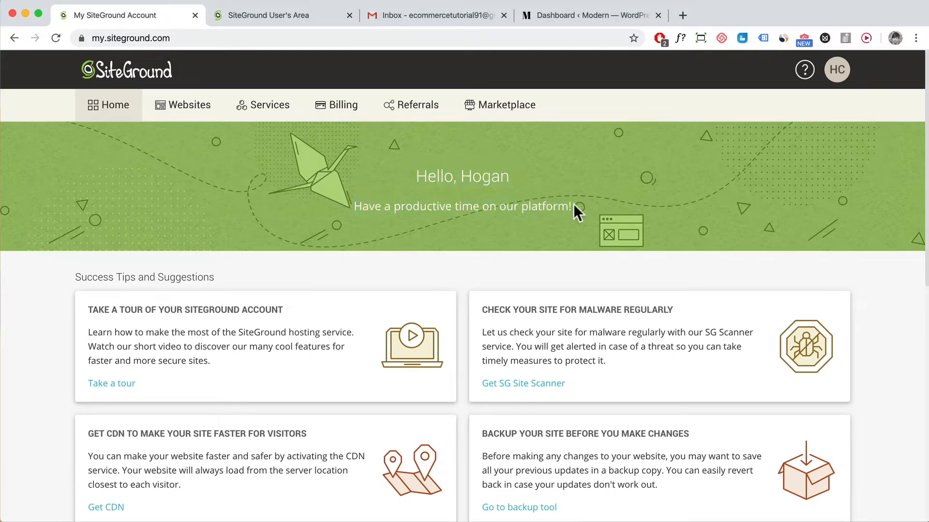
pyautogui.click(242, 15)
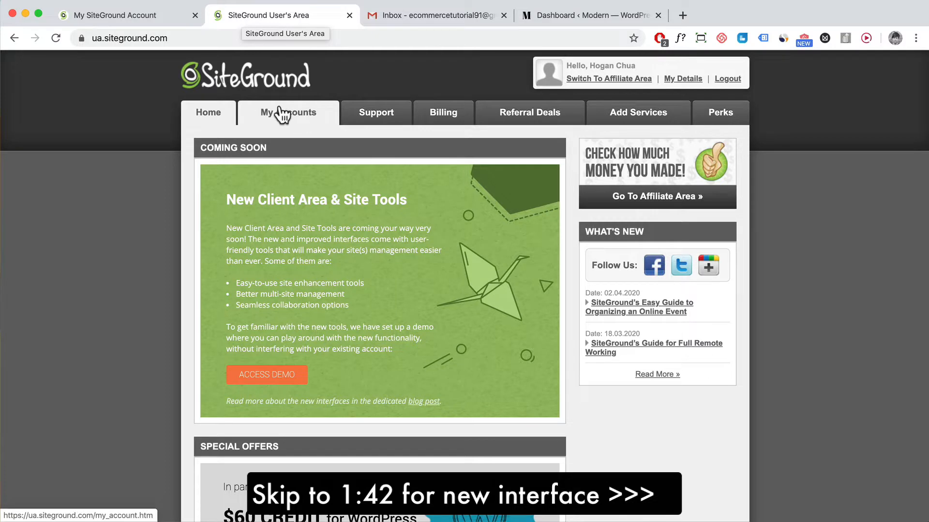
# Open the cPanel for sitedemo123.com from My Accounts and go to Mail > Email Accounts.
pyautogui.click(275, 117)
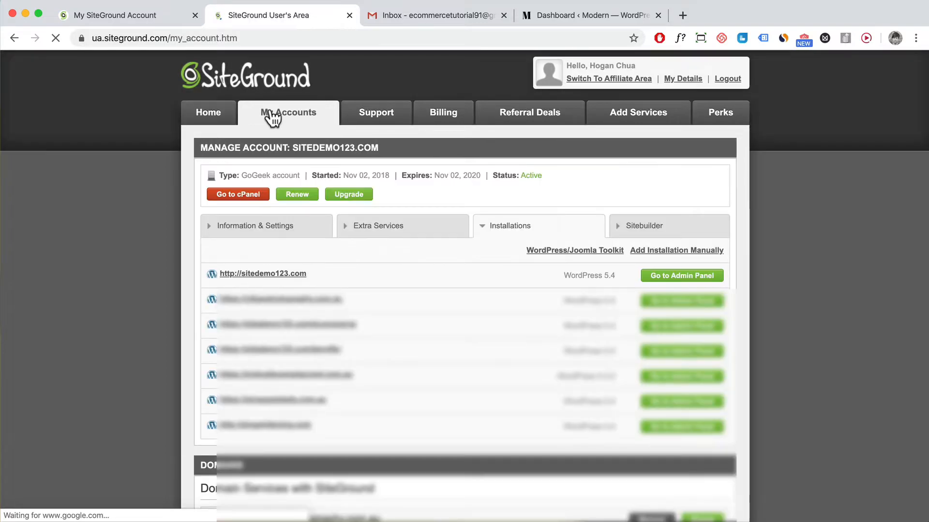
pyautogui.click(247, 194)
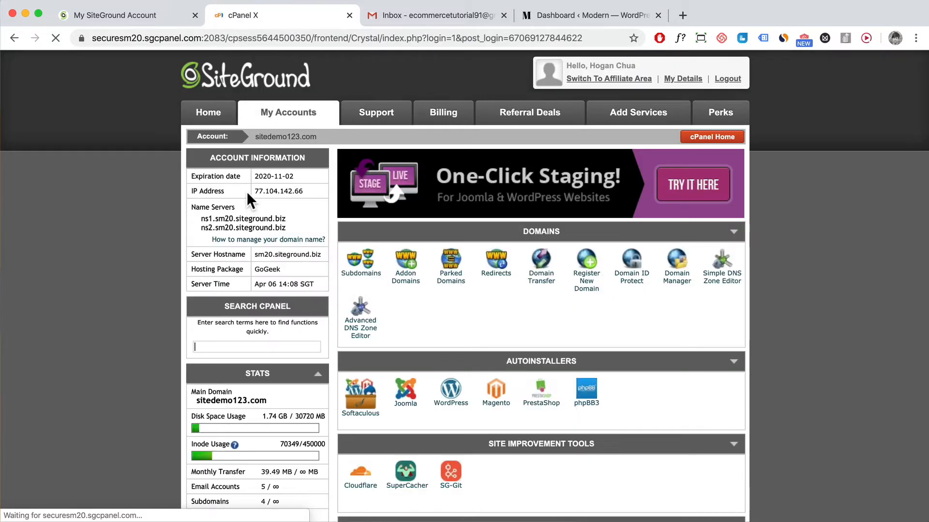
pyautogui.scroll(-3, 494, 224)
pyautogui.scroll(-6, 492, 224)
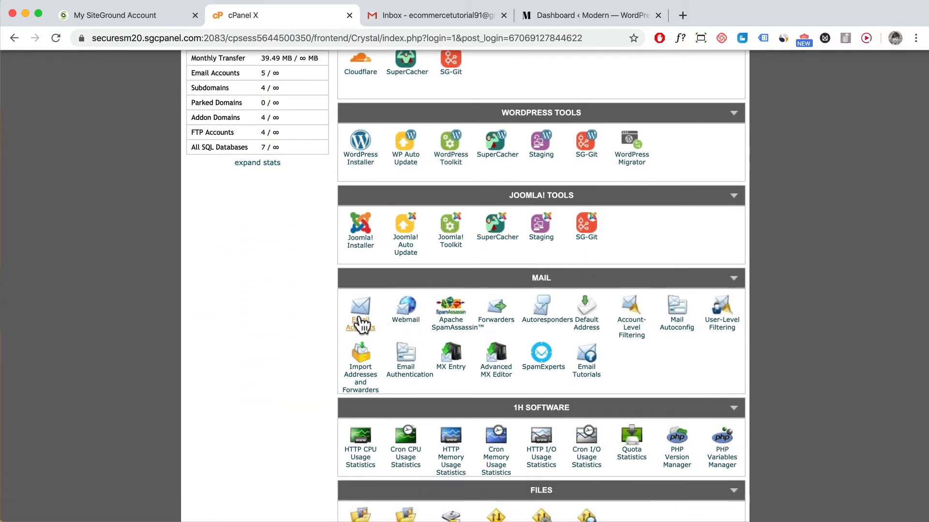
pyautogui.click(360, 324)
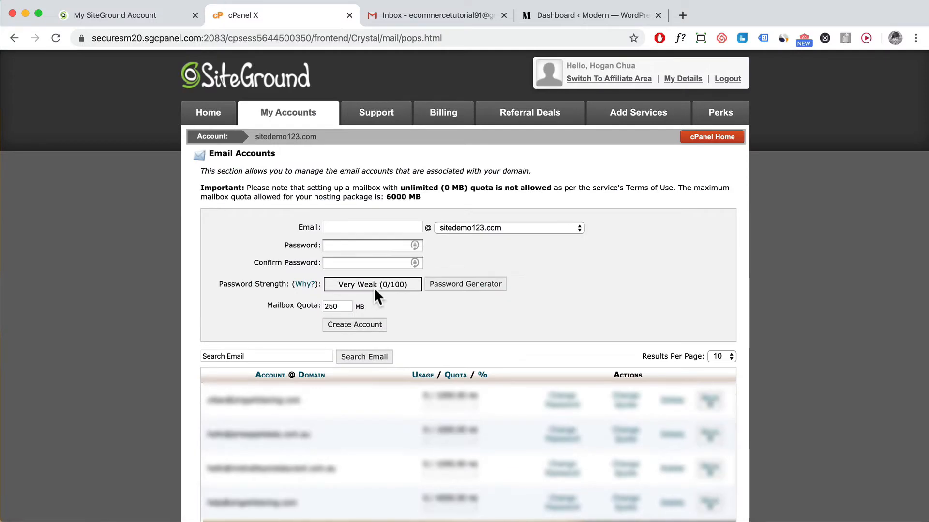
pyautogui.click(392, 226)
pyautogui.write('he')
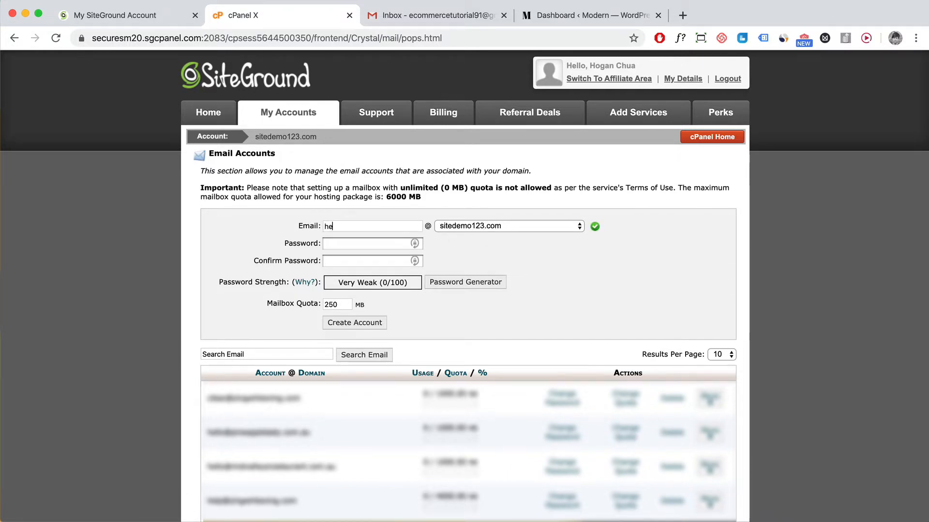
pyautogui.write('llo')
pyautogui.click(342, 243)
pyautogui.write('password1')
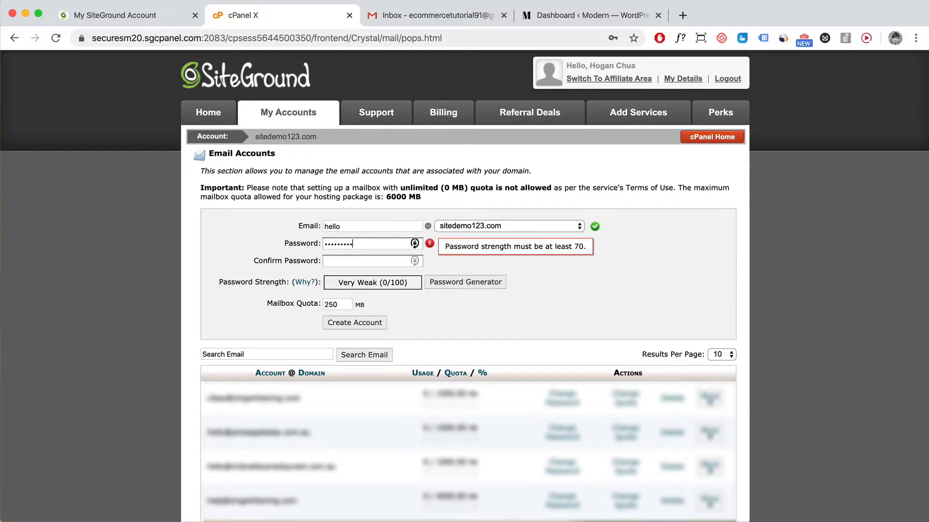
pyautogui.press('Tab')
pyautogui.write('password')
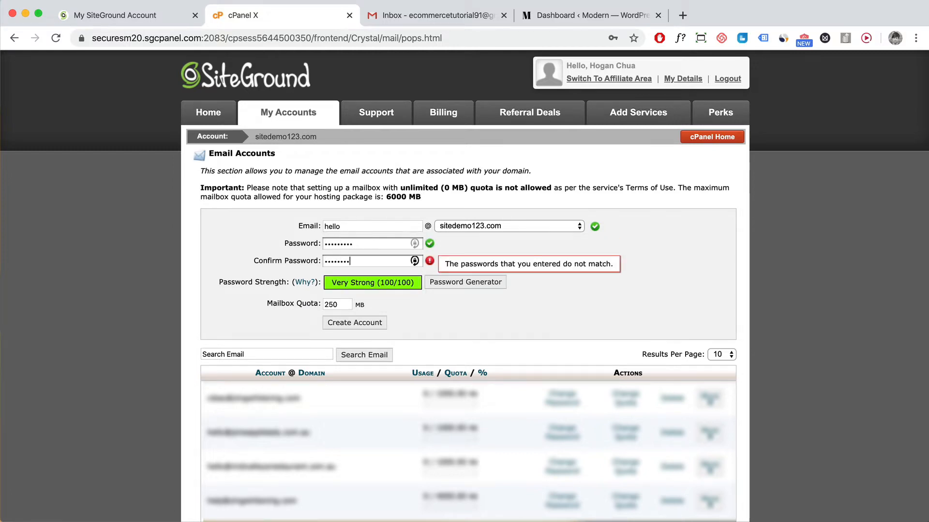
pyautogui.write('1')
pyautogui.doubleClick(339, 305)
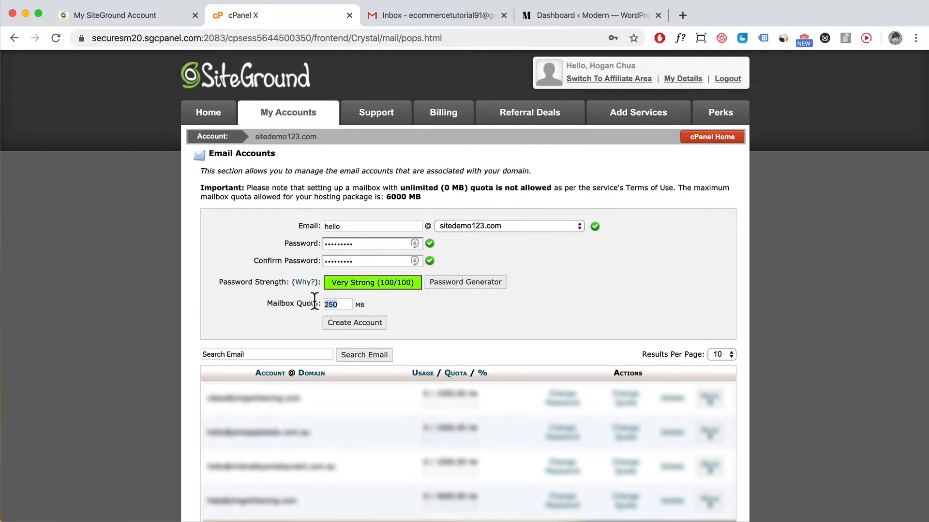
pyautogui.write('5')
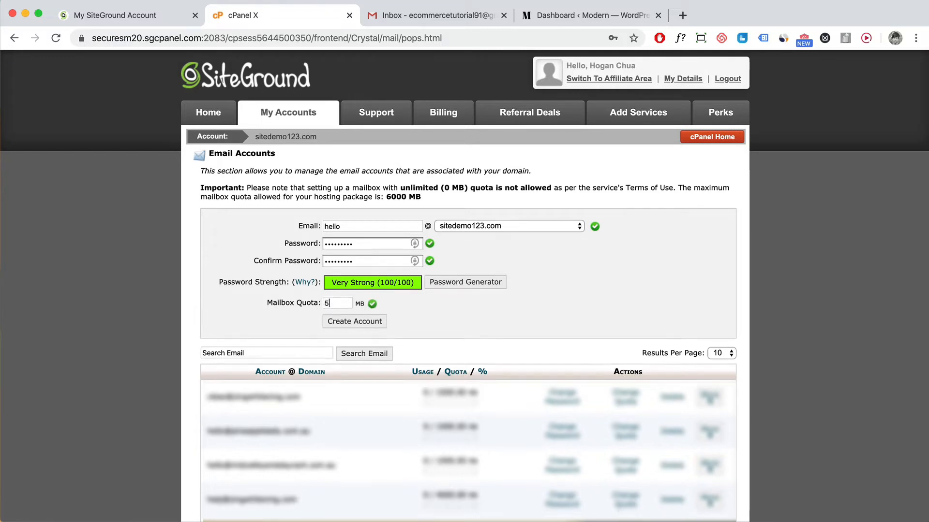
pyautogui.click(334, 321)
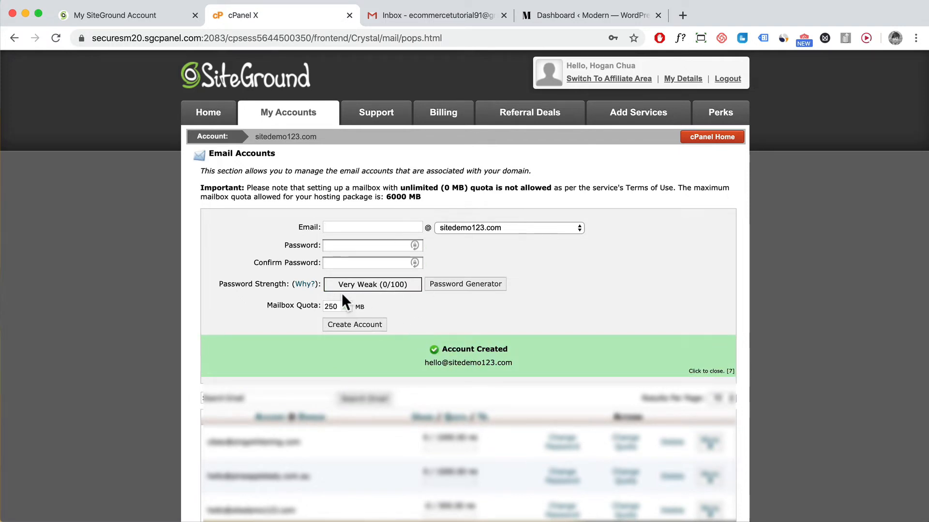
# From Websites, open Site Tools for moderndemo123.com and go to Email > Accounts.
pyautogui.click(135, 23)
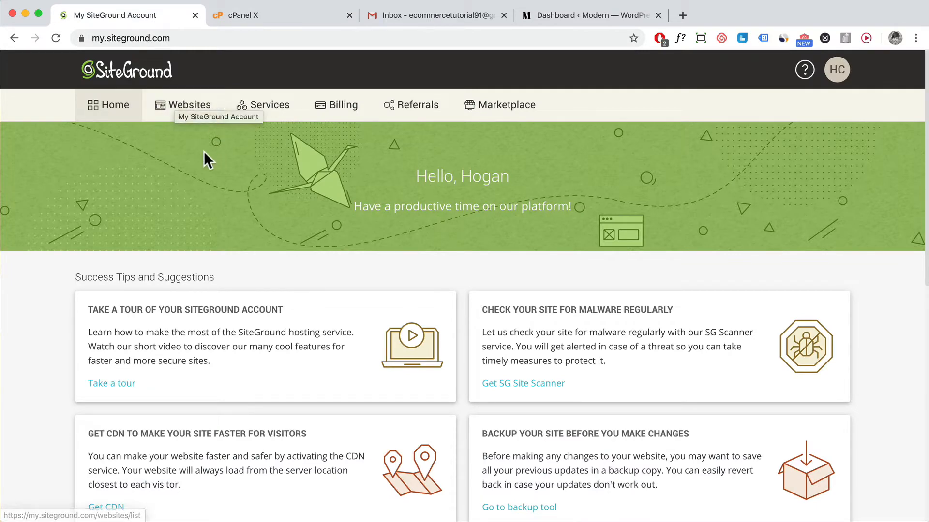
pyautogui.click(183, 110)
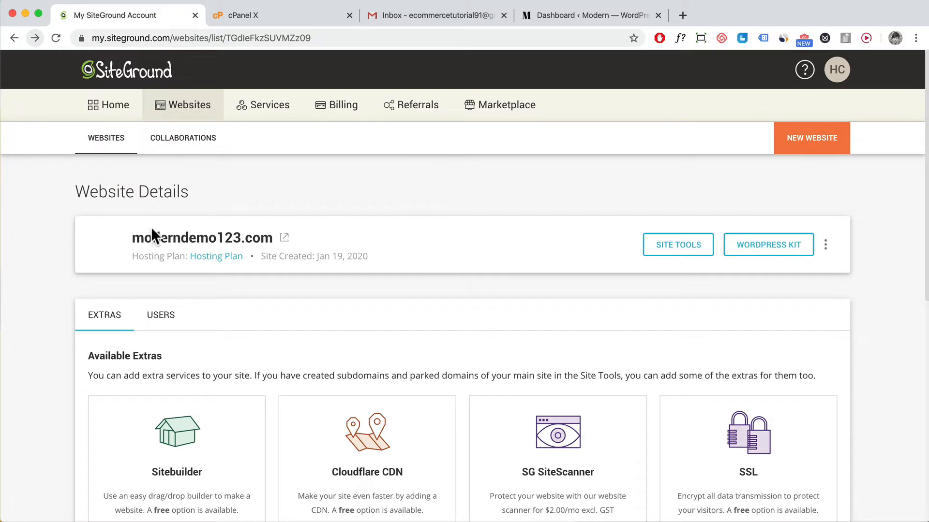
pyautogui.click(678, 249)
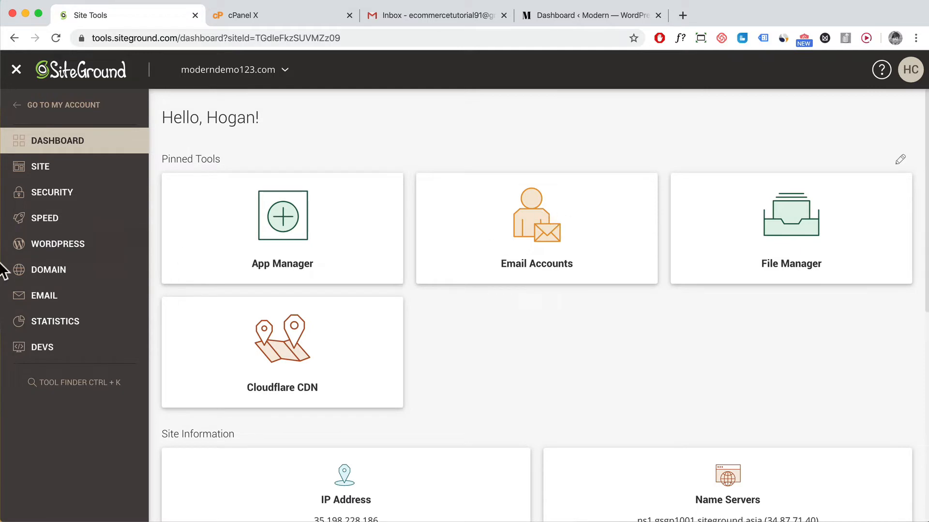
pyautogui.click(44, 299)
pyautogui.click(47, 323)
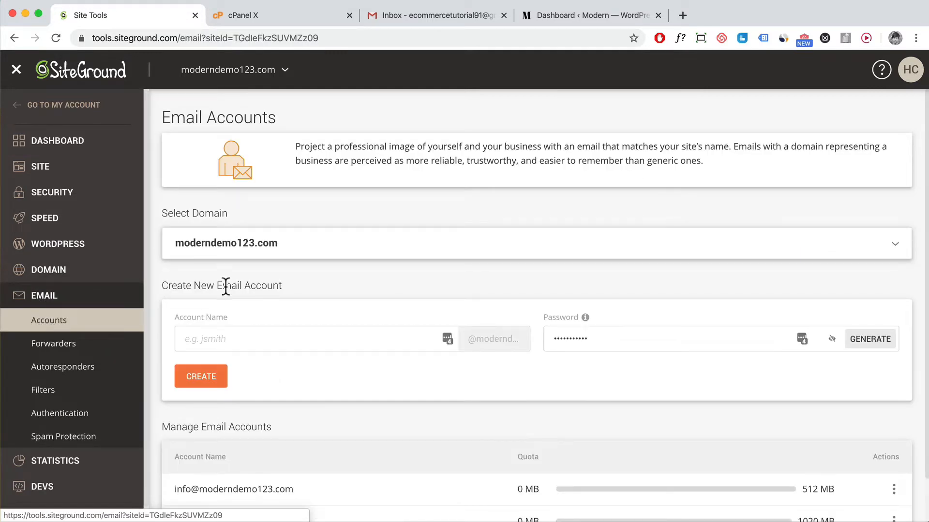
pyautogui.click(333, 249)
pyautogui.click(300, 276)
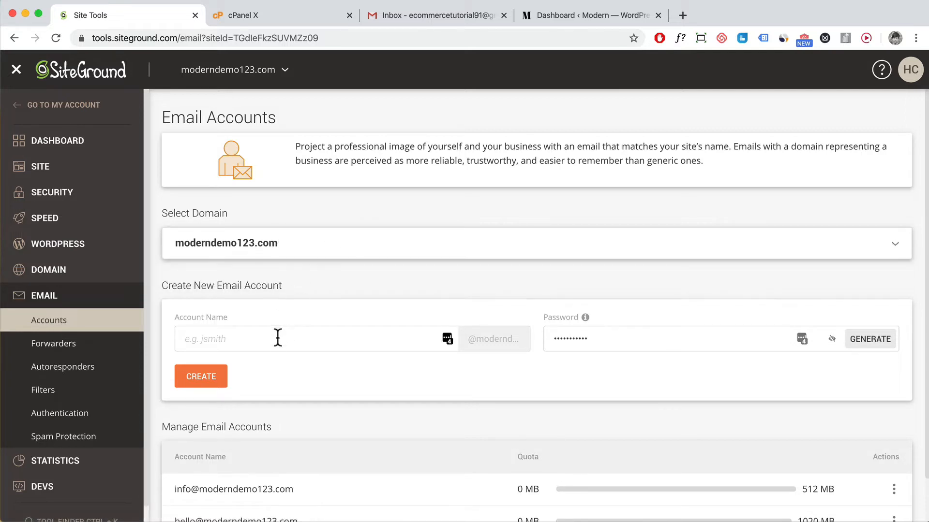
pyautogui.click(277, 341)
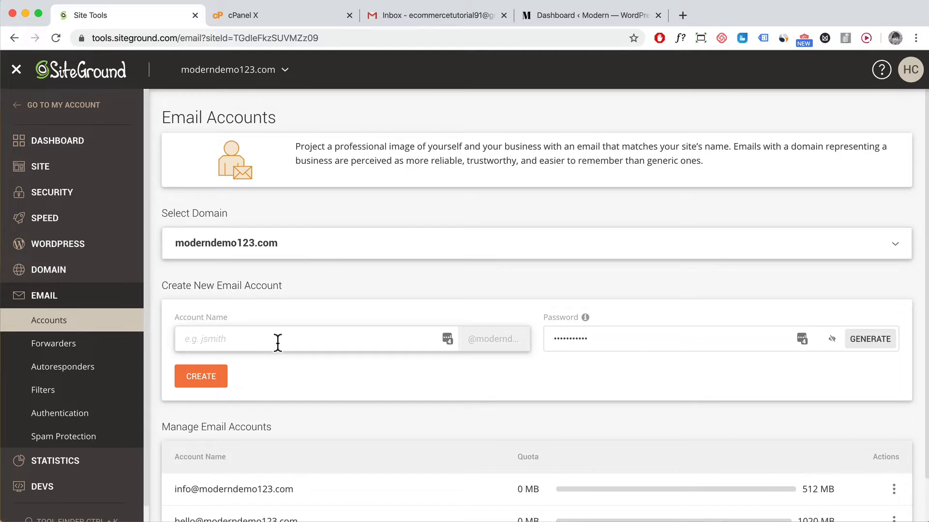
pyautogui.write('sales')
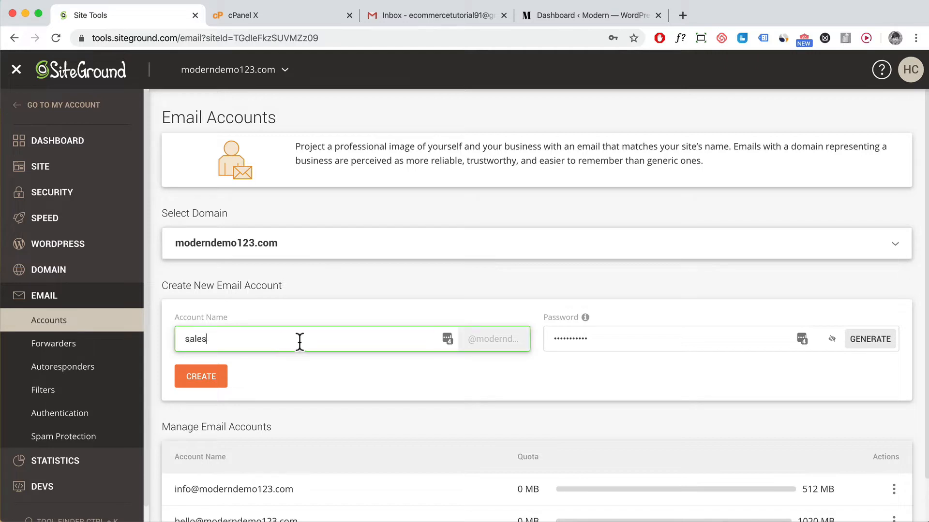
pyautogui.moveTo(616, 338); pyautogui.dragTo(515, 335)
pyautogui.write('••••')
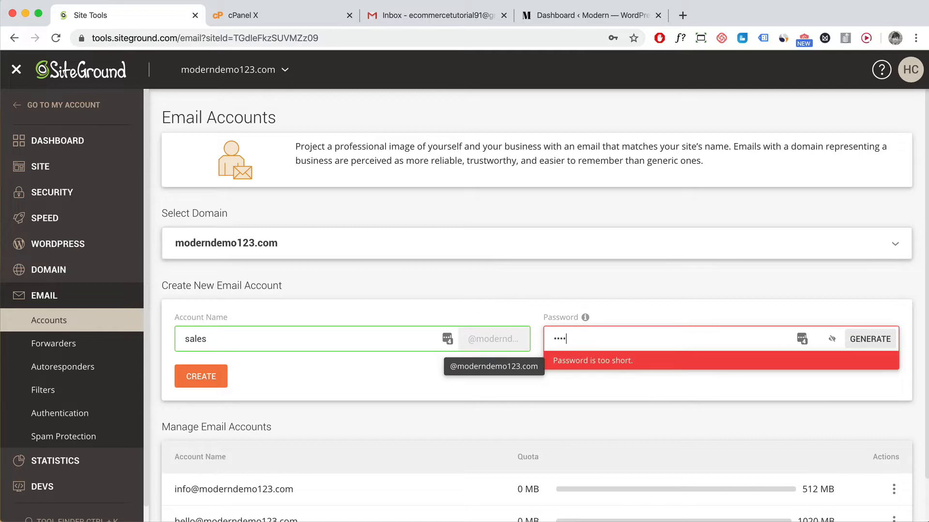
pyautogui.write('•••••')
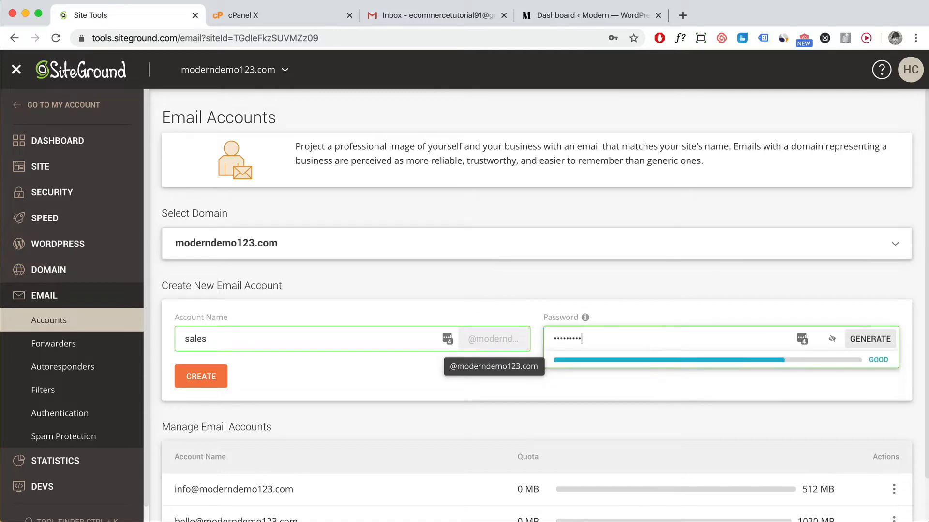
pyautogui.click(465, 377)
pyautogui.click(224, 376)
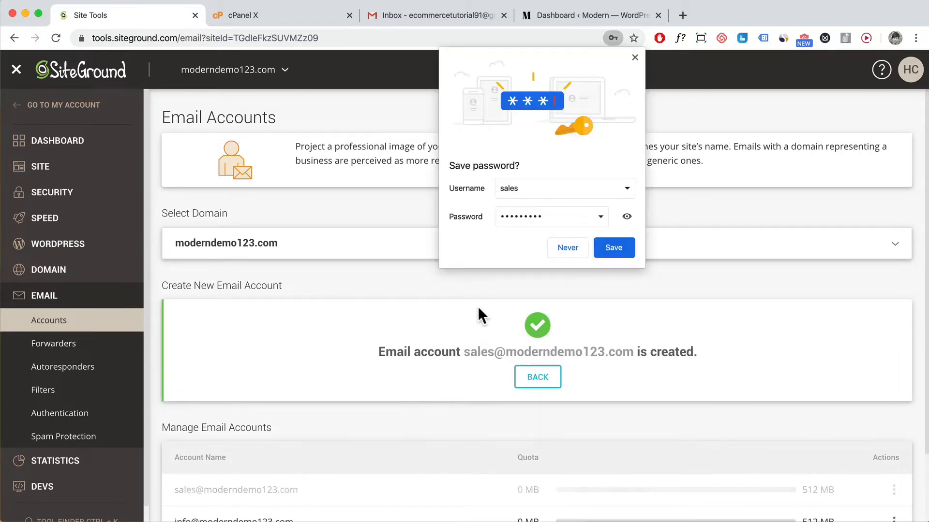
# Decline the browser and LastPass save-password prompts and switch to the Gmail inbox.
pyautogui.click(634, 57)
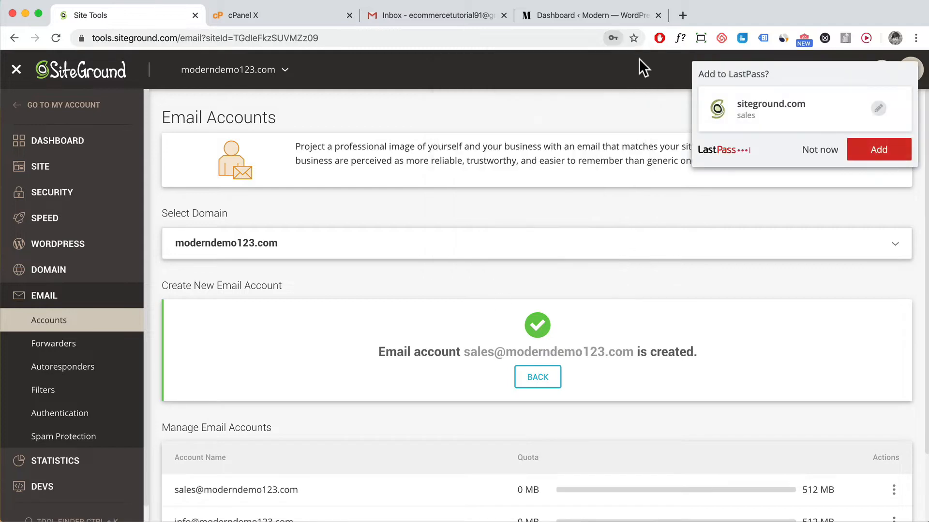
pyautogui.click(817, 147)
pyautogui.scroll(-2, 747, 247)
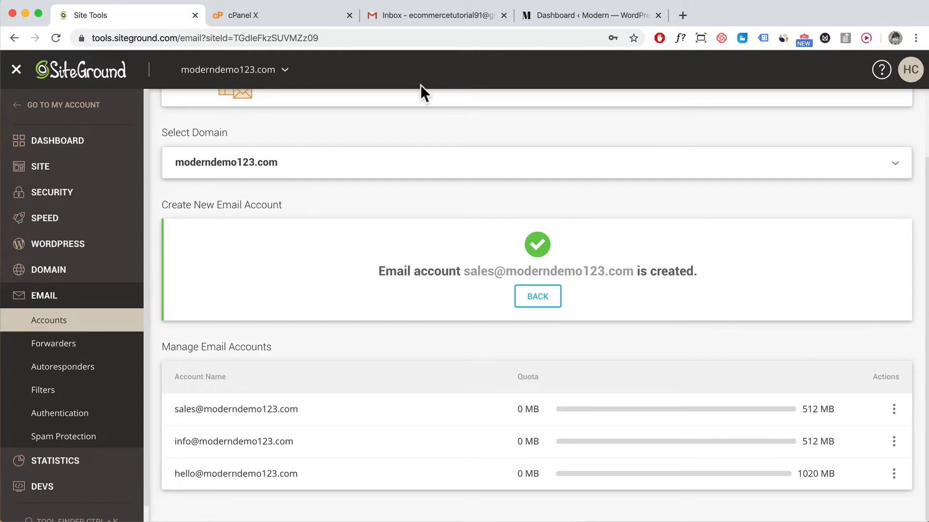
pyautogui.click(387, 21)
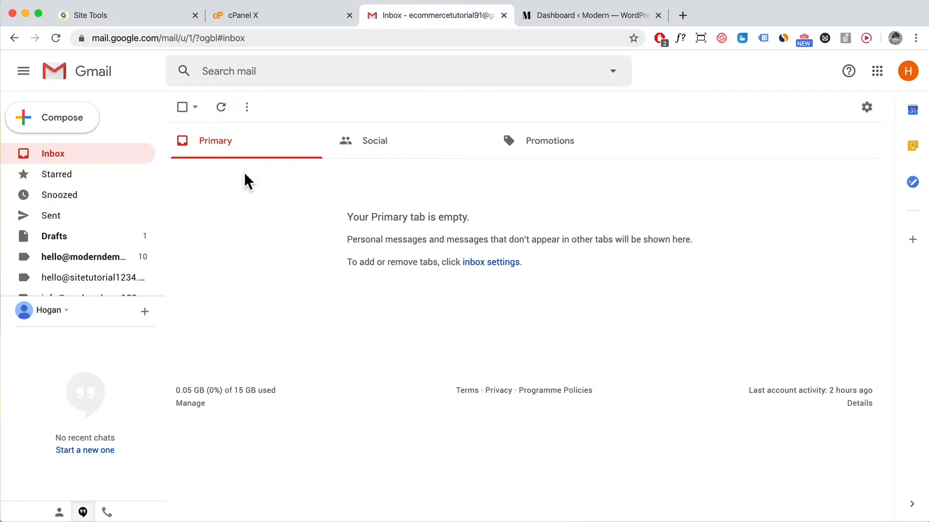
# In Gmail Settings > Accounts and Import, choose 'Add an email account' under Check email from other accounts.
pyautogui.click(868, 109)
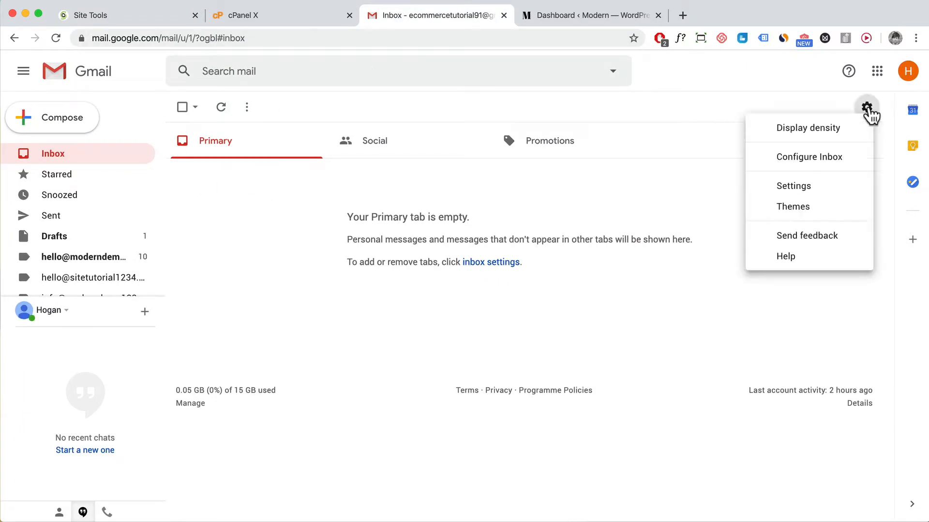
pyautogui.click(813, 185)
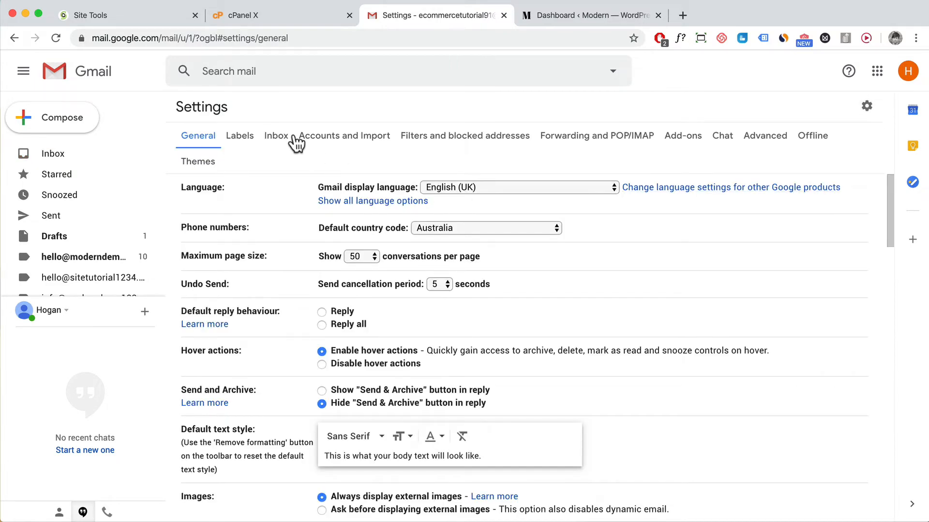
pyautogui.click(330, 135)
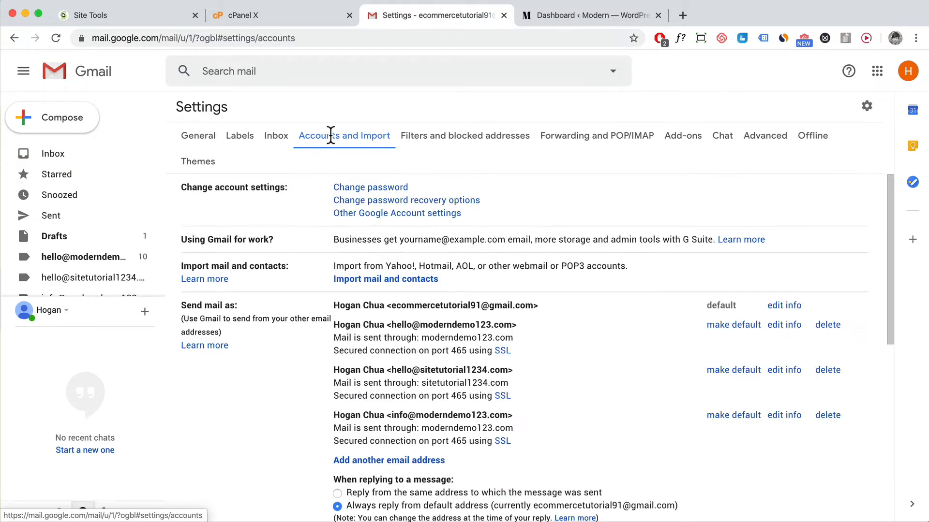
pyautogui.scroll(-5, 337, 257)
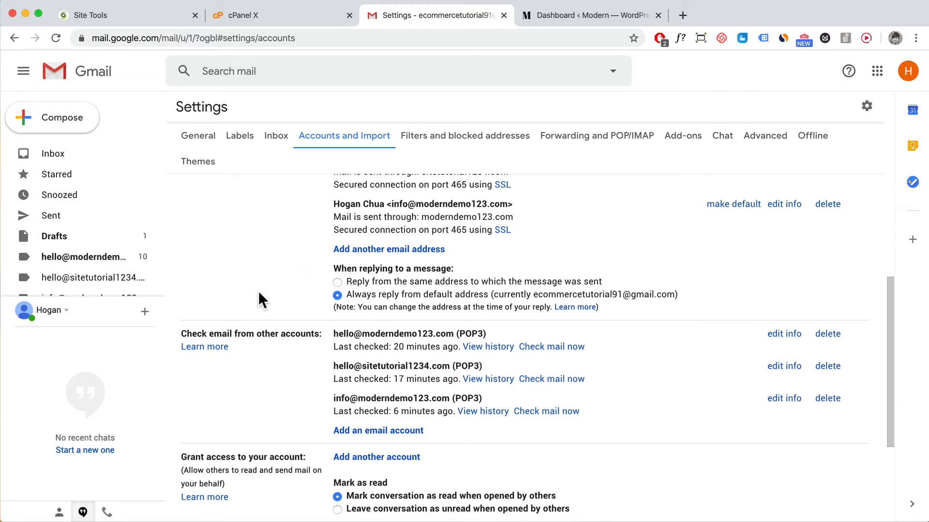
pyautogui.moveTo(183, 333); pyautogui.dragTo(321, 329)
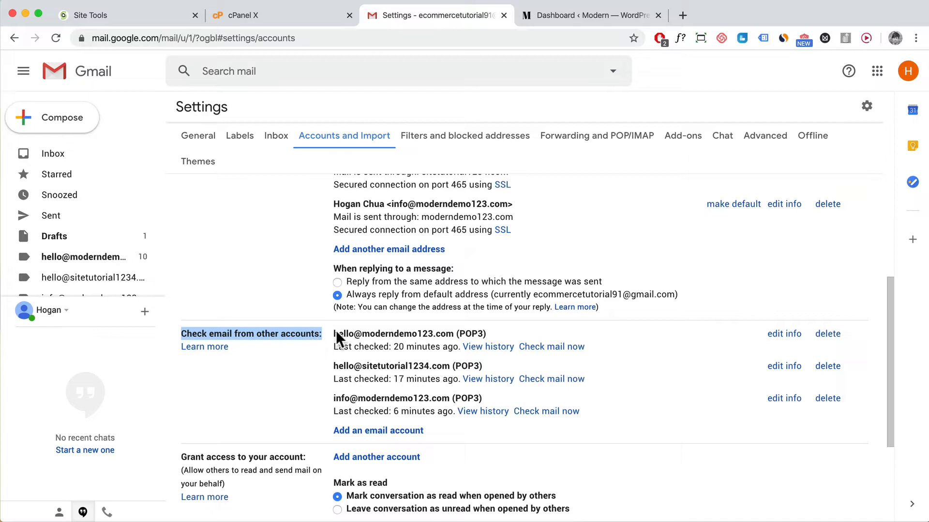
pyautogui.scroll(1, 378, 333)
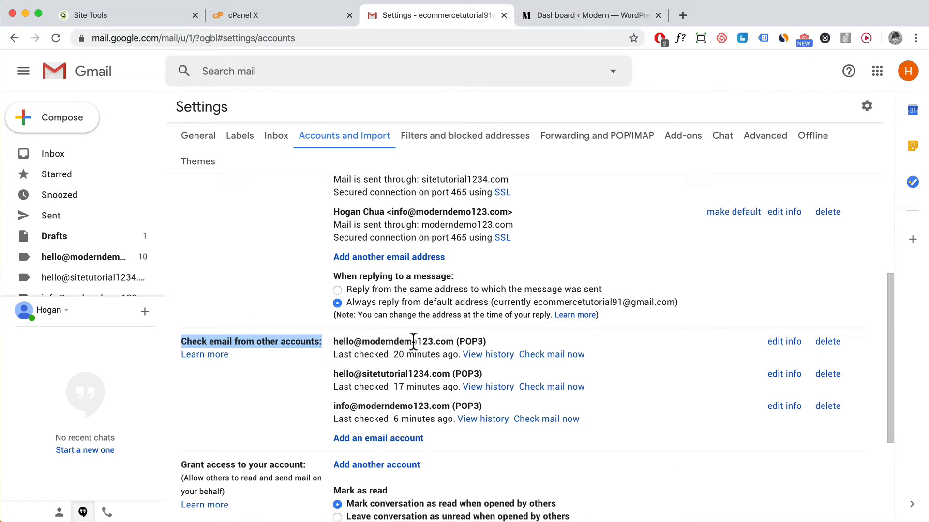
pyautogui.scroll(-1, 398, 356)
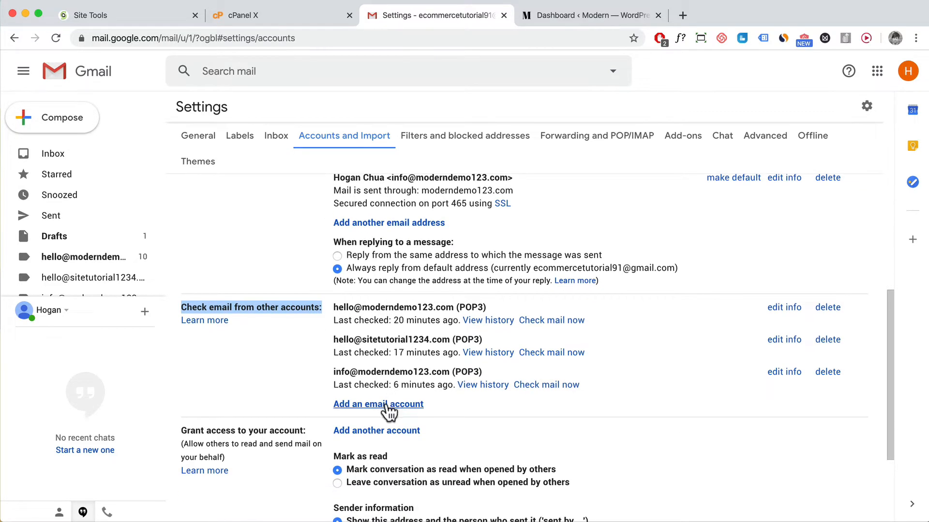
pyautogui.click(387, 403)
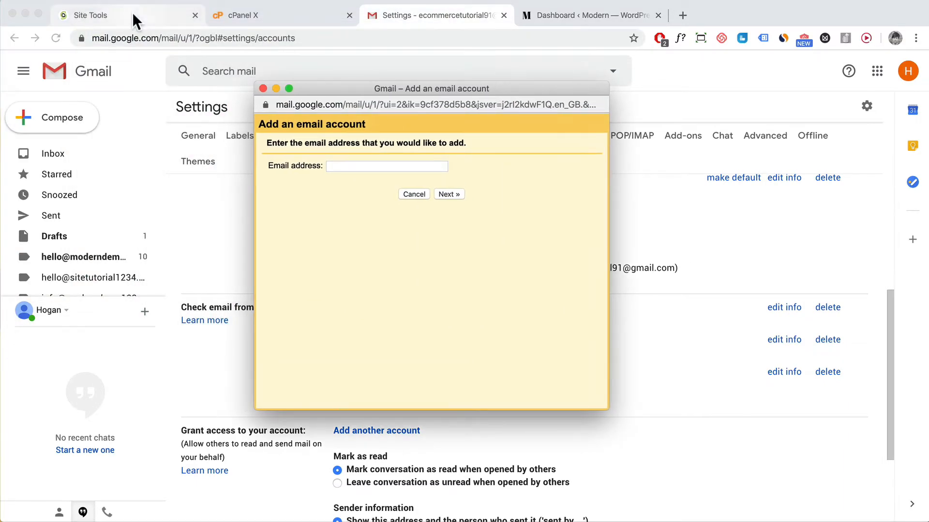
pyautogui.click(134, 15)
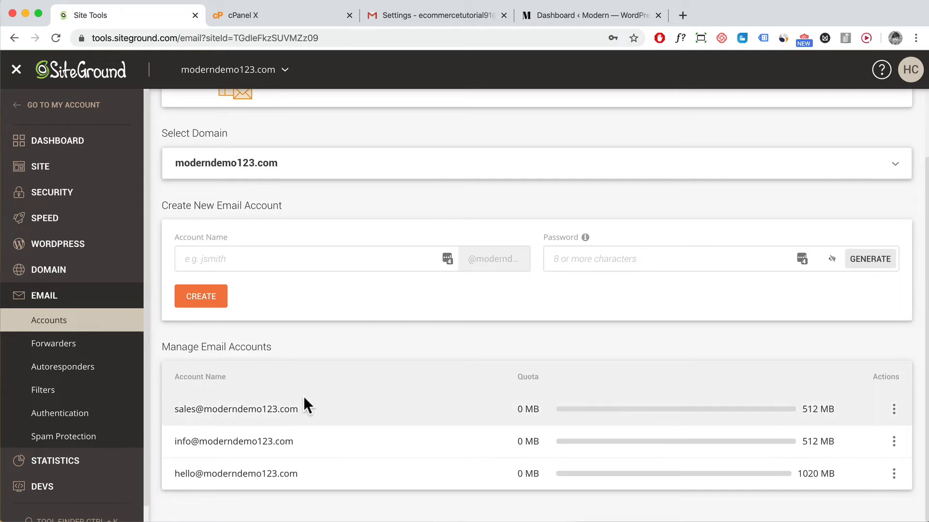
pyautogui.moveTo(302, 406); pyautogui.dragTo(177, 411)
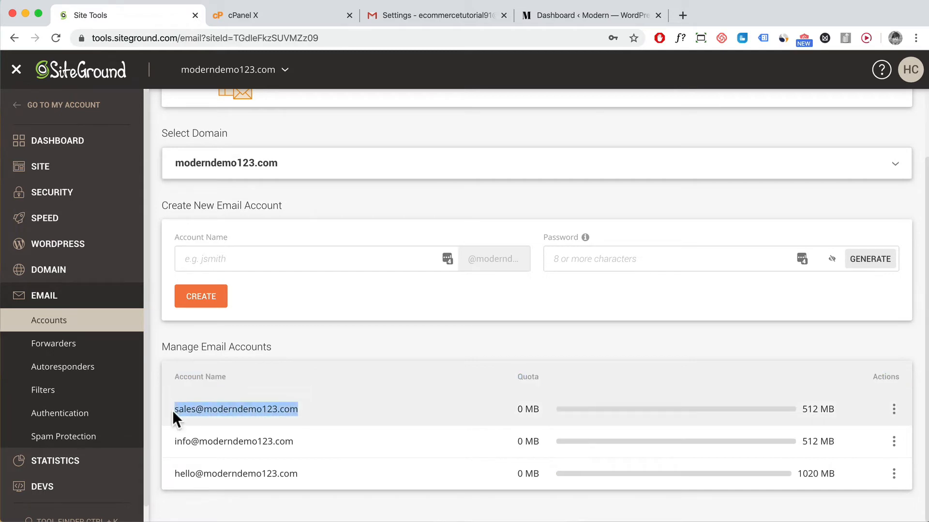
pyautogui.rightClick(172, 410)
pyautogui.click(216, 432)
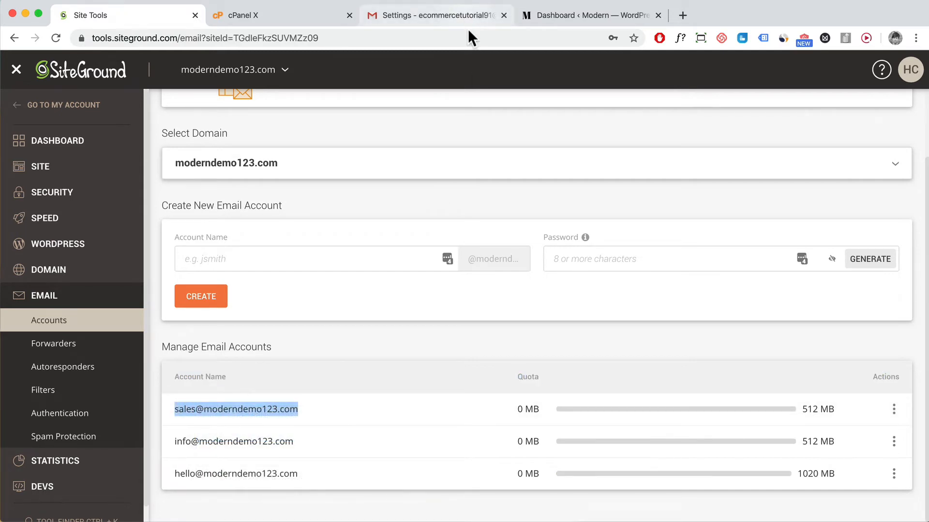
pyautogui.click(466, 17)
pyautogui.click(25, 12)
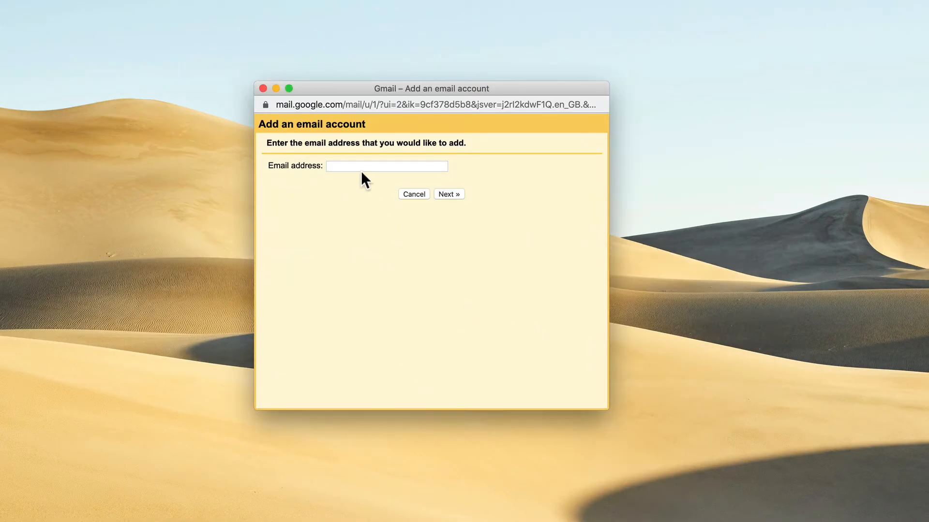
pyautogui.click(364, 167)
pyautogui.press('super+v')
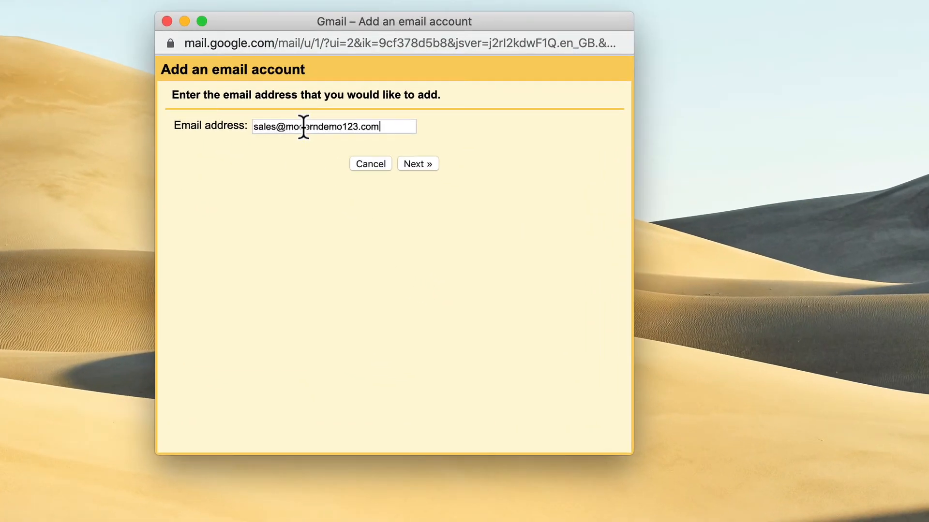
pyautogui.click(415, 164)
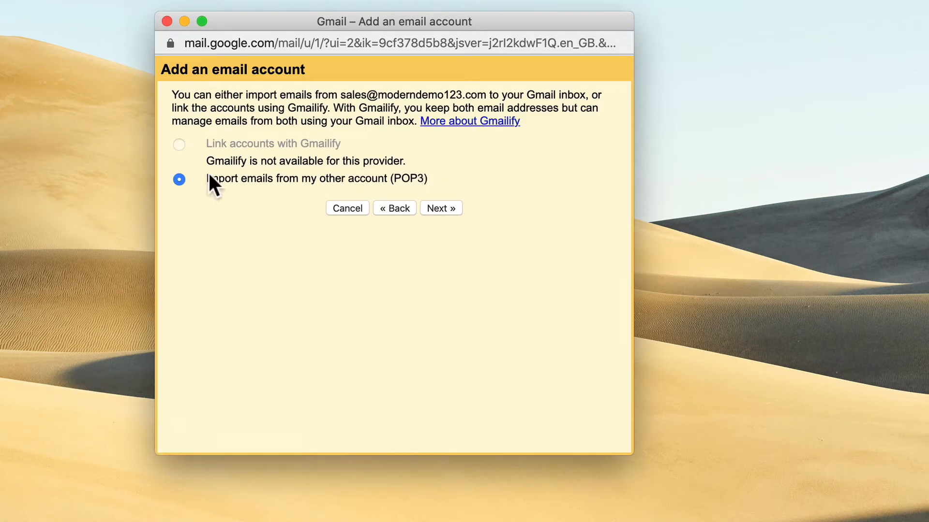
# Choose POP3 import and enter the sales username, the password, and server moderndemo123.com.
pyautogui.click(431, 208)
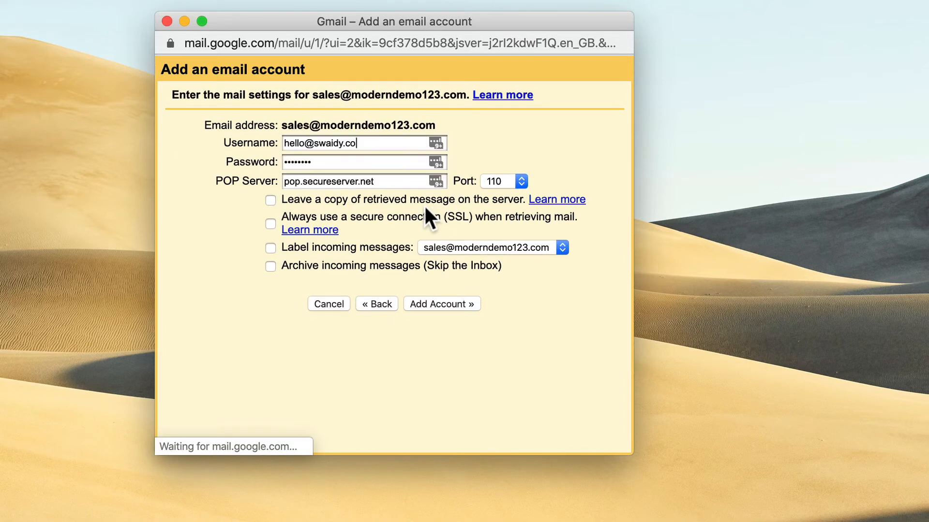
pyautogui.moveTo(366, 143); pyautogui.dragTo(208, 141)
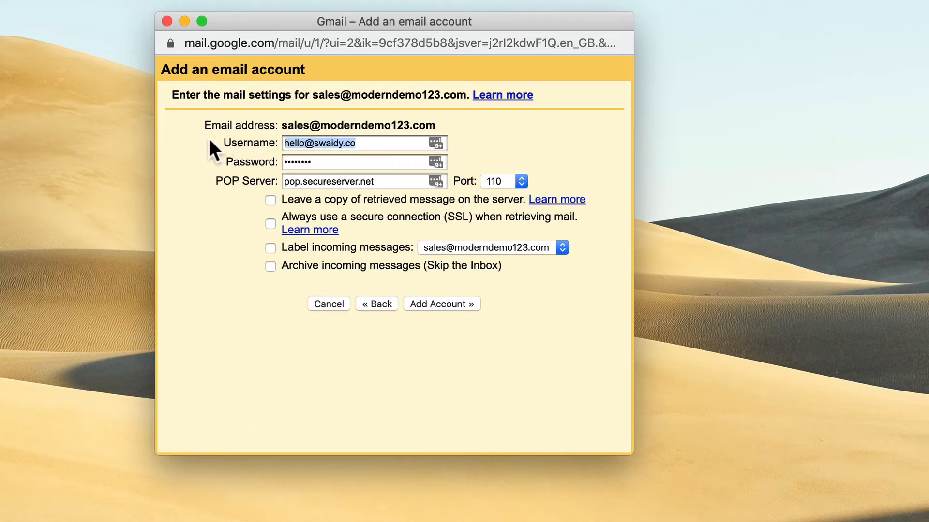
pyautogui.press('super+v')
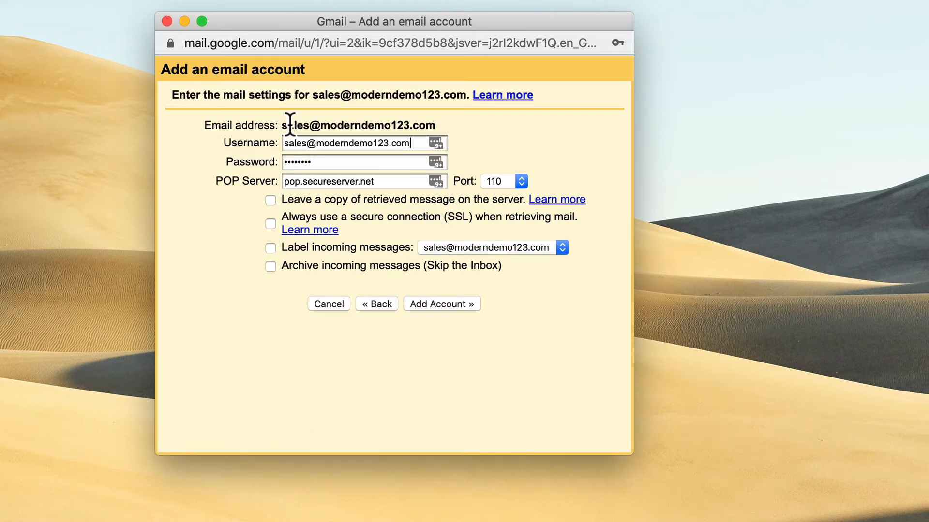
pyautogui.moveTo(311, 162); pyautogui.dragTo(275, 165)
pyautogui.write('abc')
pyautogui.moveTo(390, 183); pyautogui.dragTo(284, 183)
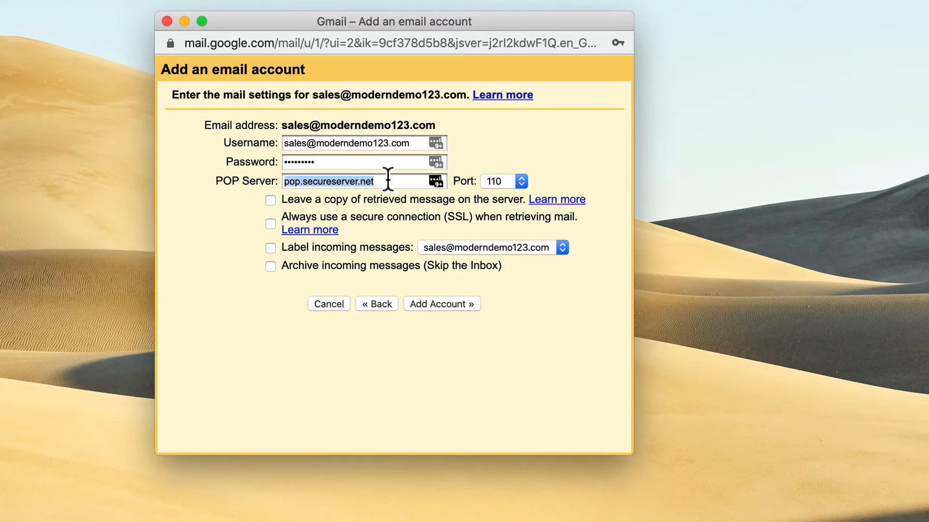
pyautogui.press('super+v')
pyautogui.moveTo(315, 183); pyautogui.dragTo(227, 176)
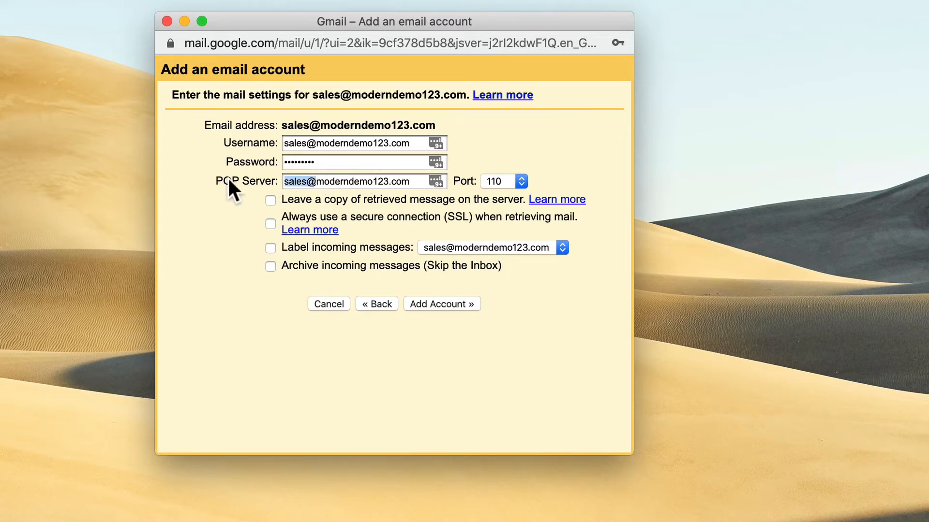
pyautogui.press('BackSpace')
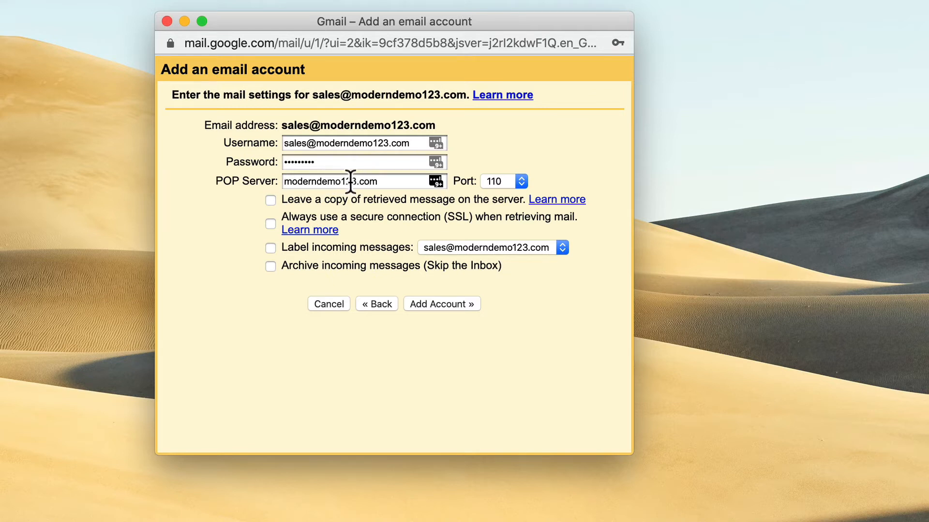
# Set the POP port to 995, require SSL, and add the account.
pyautogui.click(495, 182)
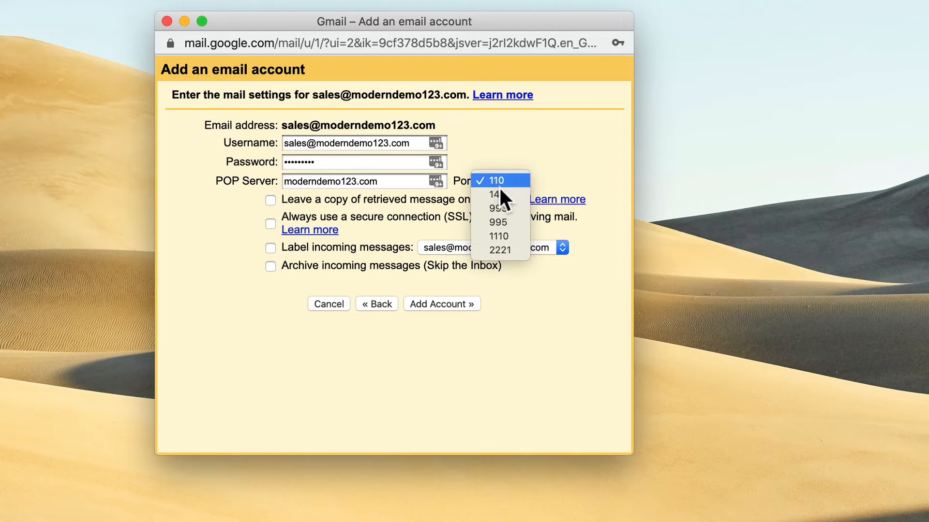
pyautogui.click(502, 221)
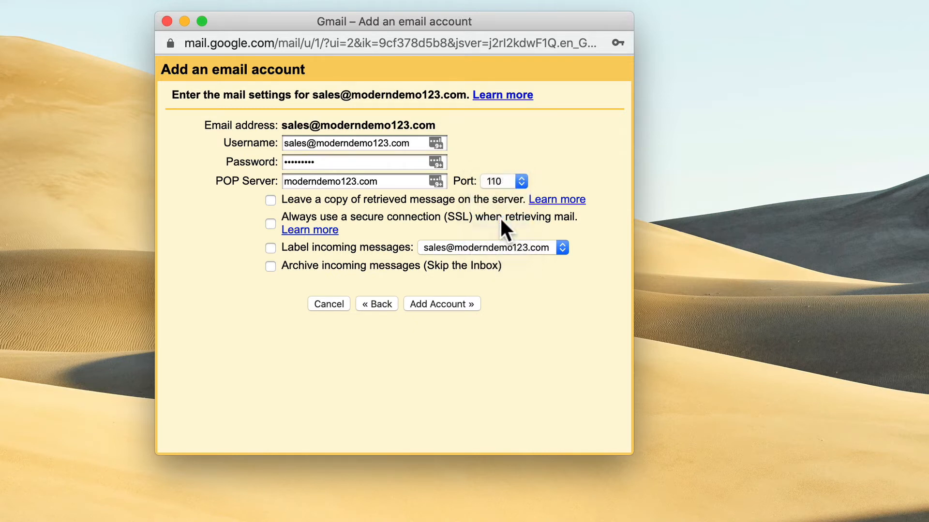
pyautogui.click(271, 224)
pyautogui.click(472, 304)
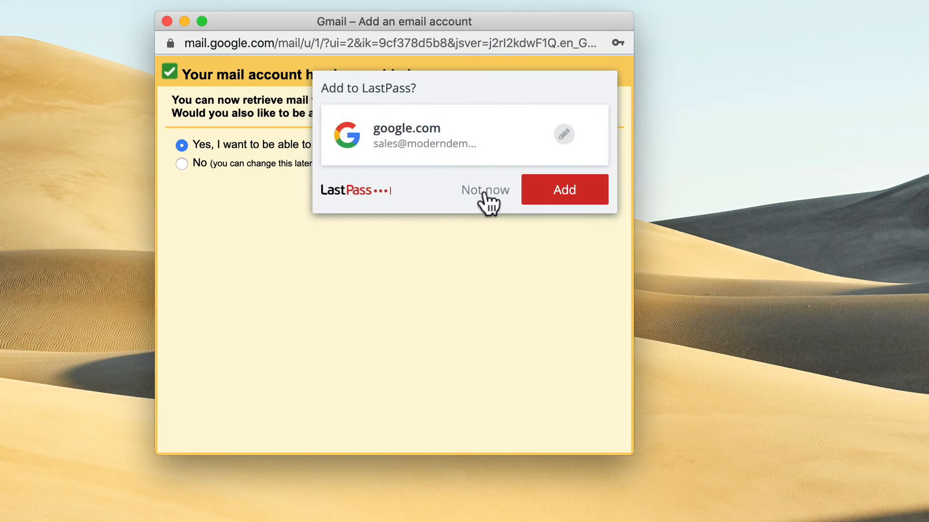
# Dismiss the LastPass prompt and continue with 'Yes, I want to send mail as' the sales address.
pyautogui.click(483, 191)
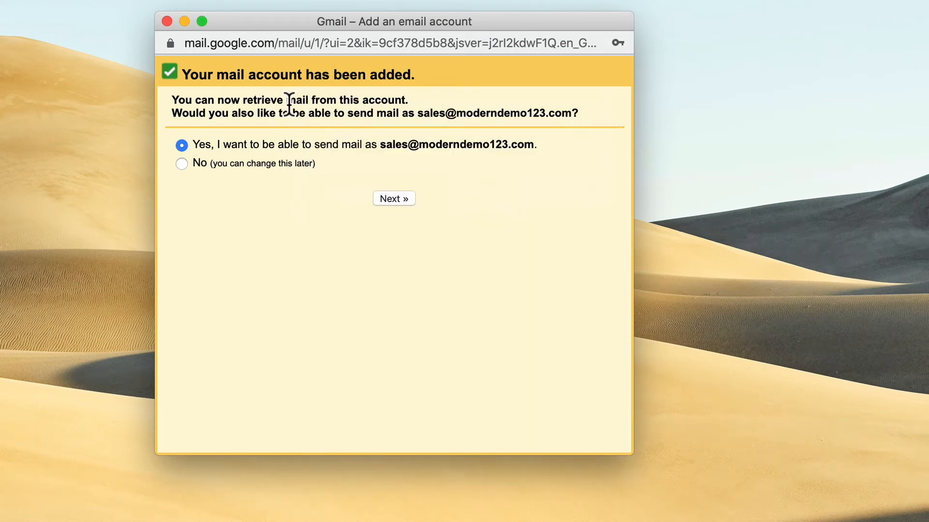
pyautogui.moveTo(243, 100); pyautogui.dragTo(420, 104)
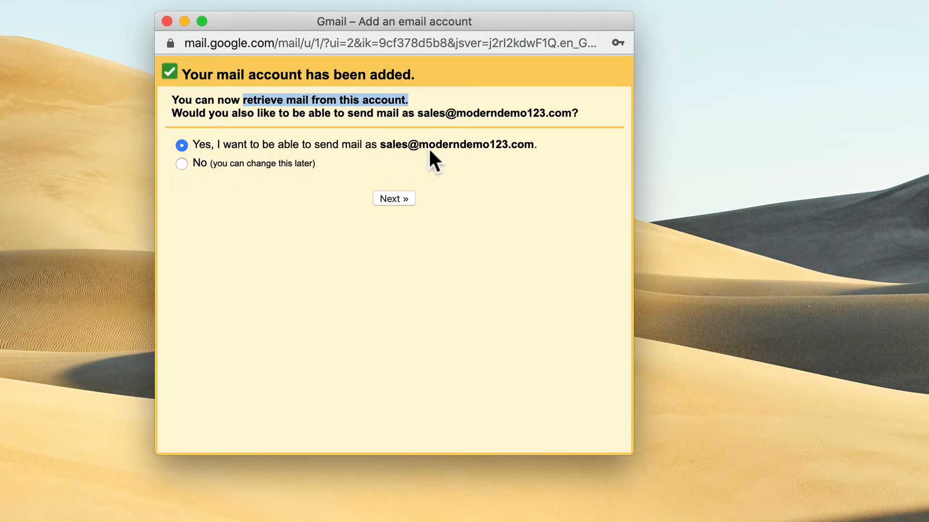
pyautogui.click(396, 198)
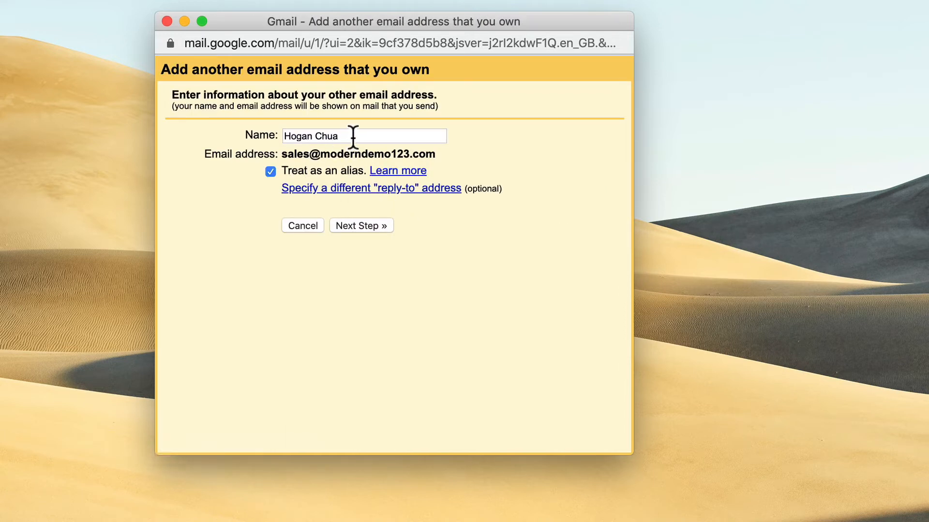
# Keep the prefilled sender name and set the SMTP server to moderndemo123.com on port 465.
pyautogui.moveTo(349, 137); pyautogui.dragTo(284, 136)
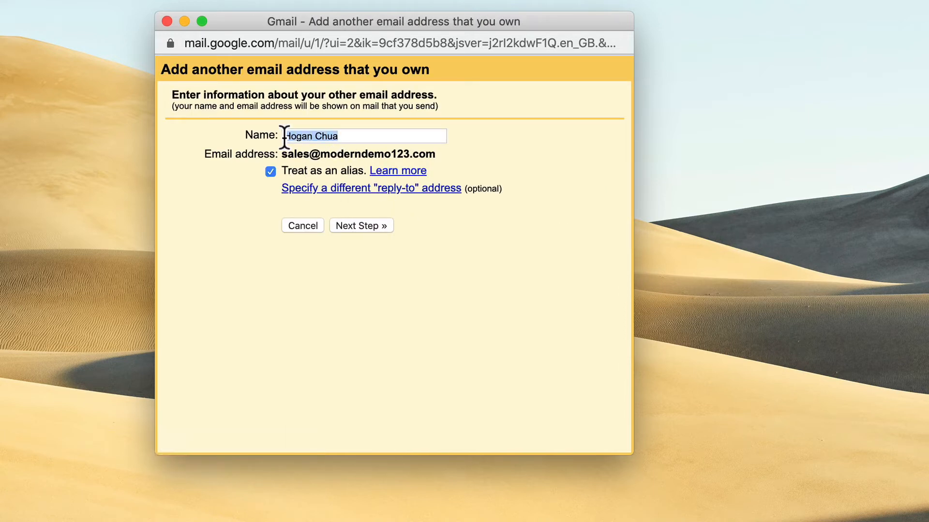
pyautogui.click(361, 224)
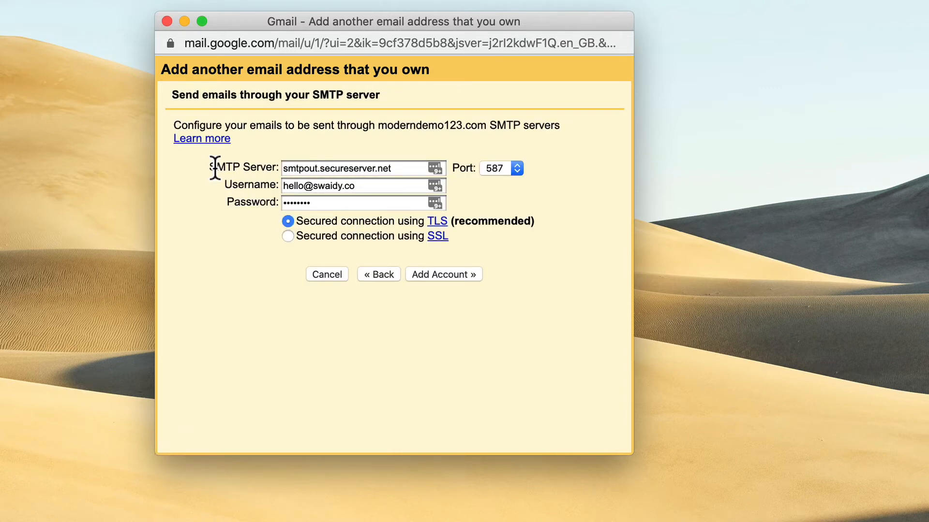
pyautogui.moveTo(396, 168); pyautogui.dragTo(233, 164)
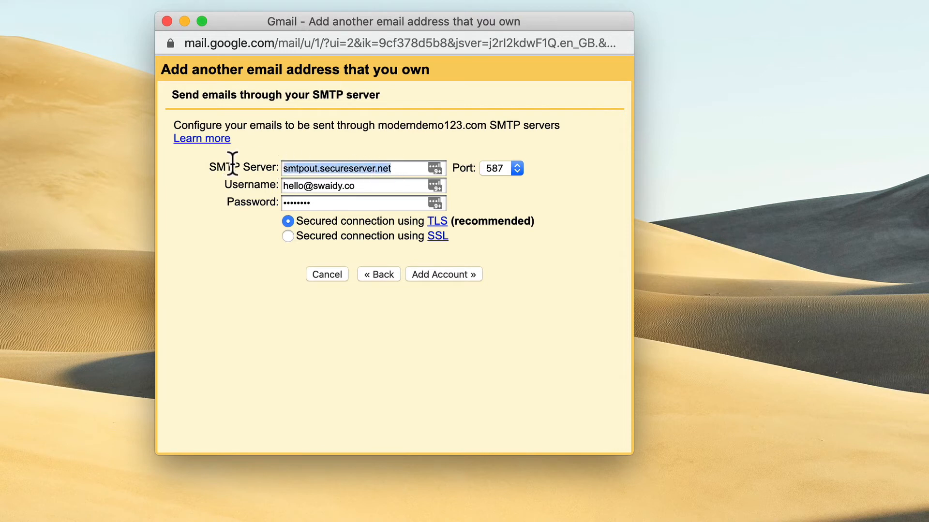
pyautogui.press('super+v')
pyautogui.moveTo(317, 168); pyautogui.dragTo(255, 167)
pyautogui.press('BackSpace')
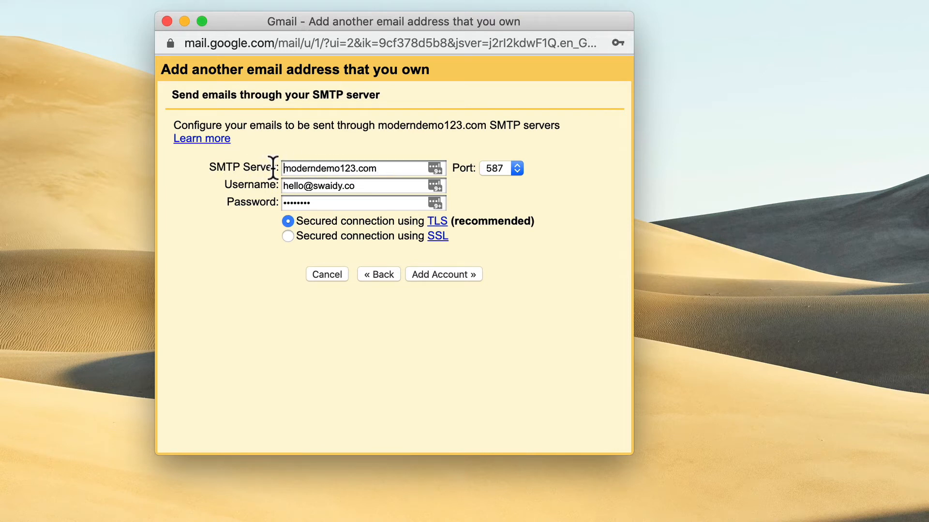
pyautogui.click(494, 170)
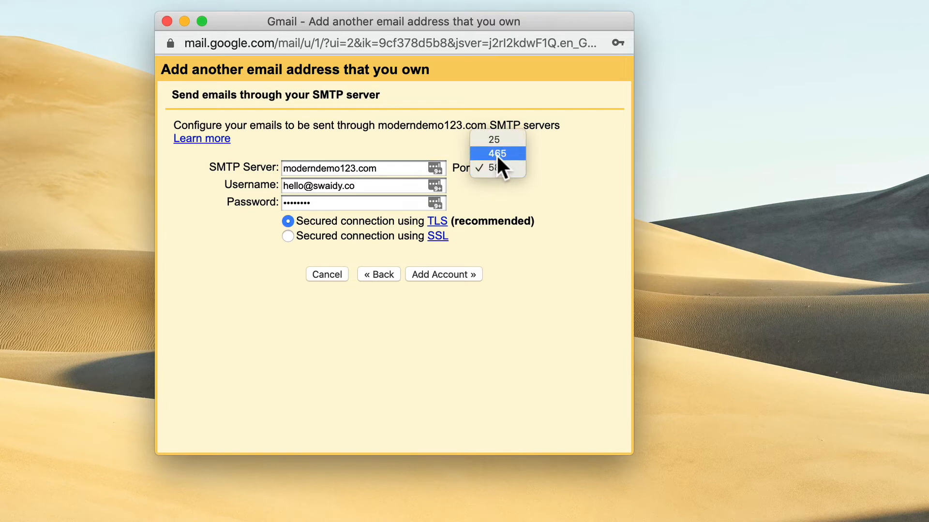
pyautogui.click(498, 152)
# Enter the sales address as SMTP username, type its password, and add the account.
pyautogui.moveTo(368, 186); pyautogui.dragTo(285, 175)
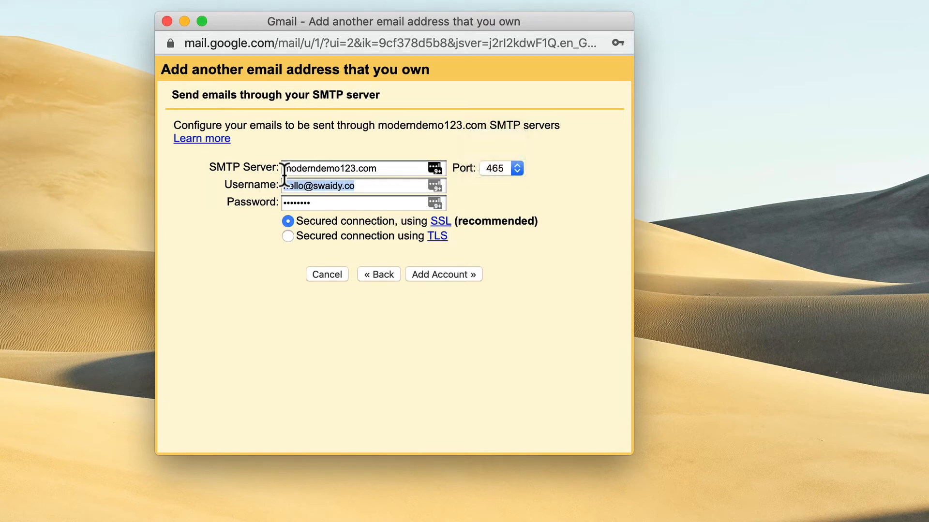
pyautogui.press('super+v')
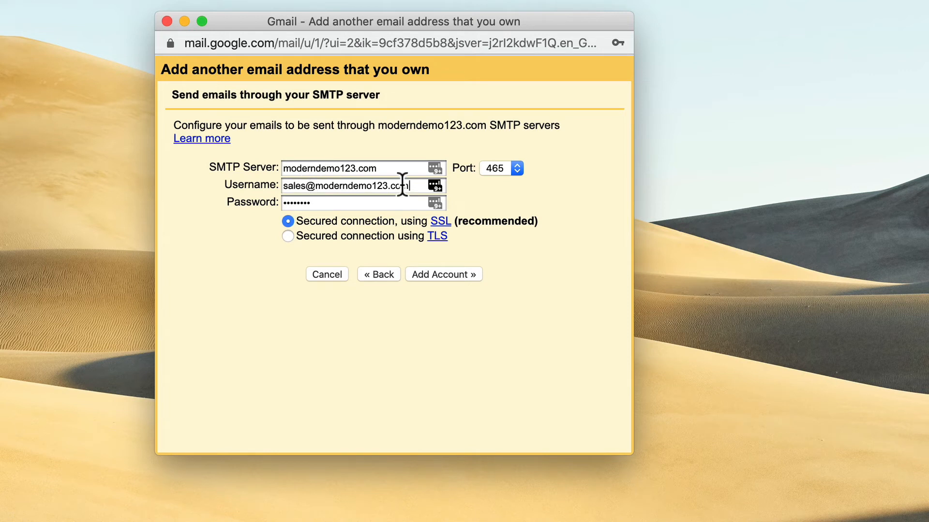
pyautogui.moveTo(412, 184); pyautogui.dragTo(213, 193)
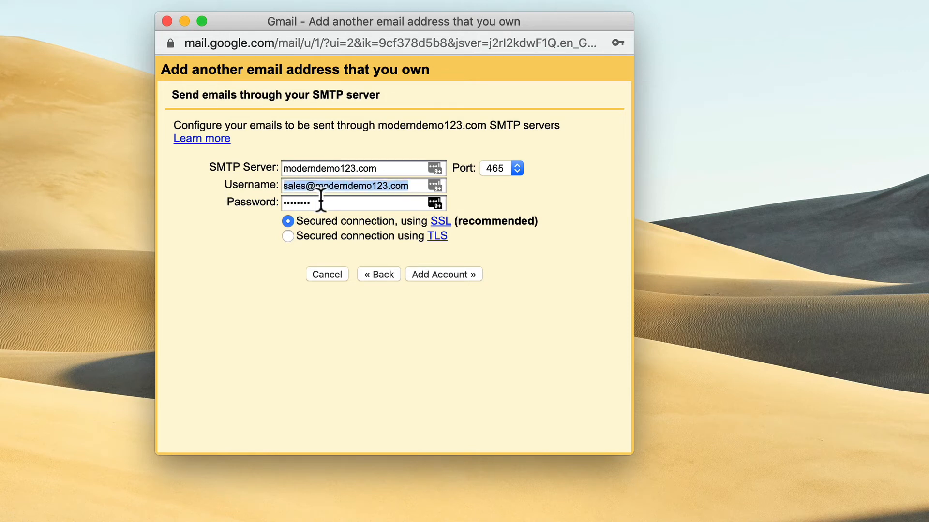
pyautogui.press('Tab')
pyautogui.write('••••')
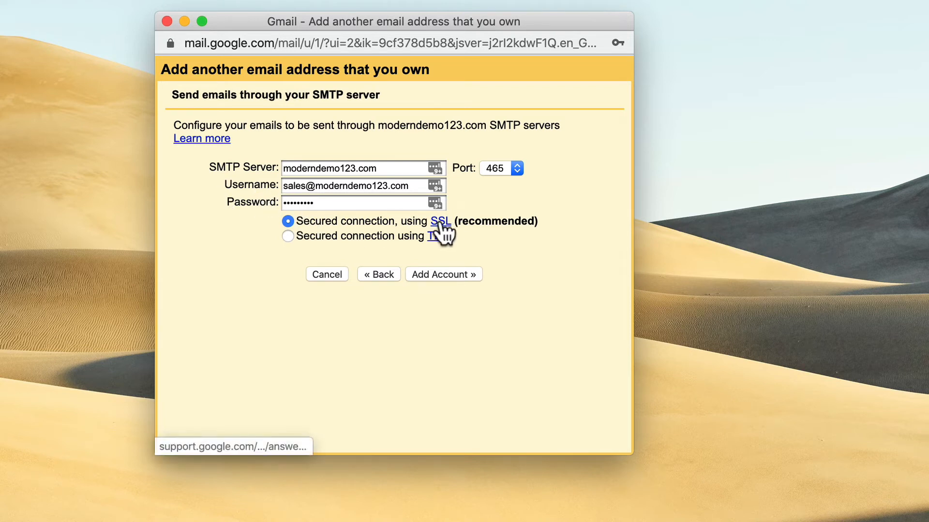
pyautogui.click(429, 272)
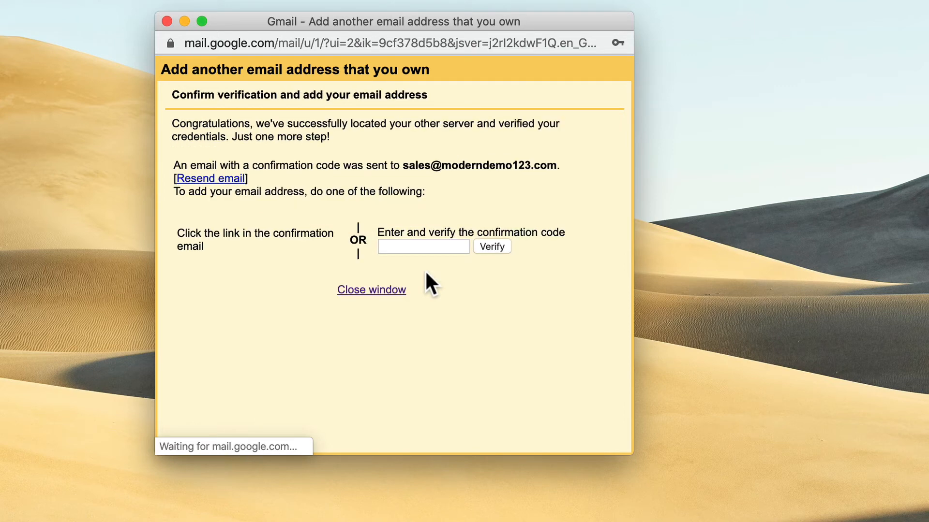
# Dismiss the password-saving prompt and review the confirm-verification message.
pyautogui.click(482, 187)
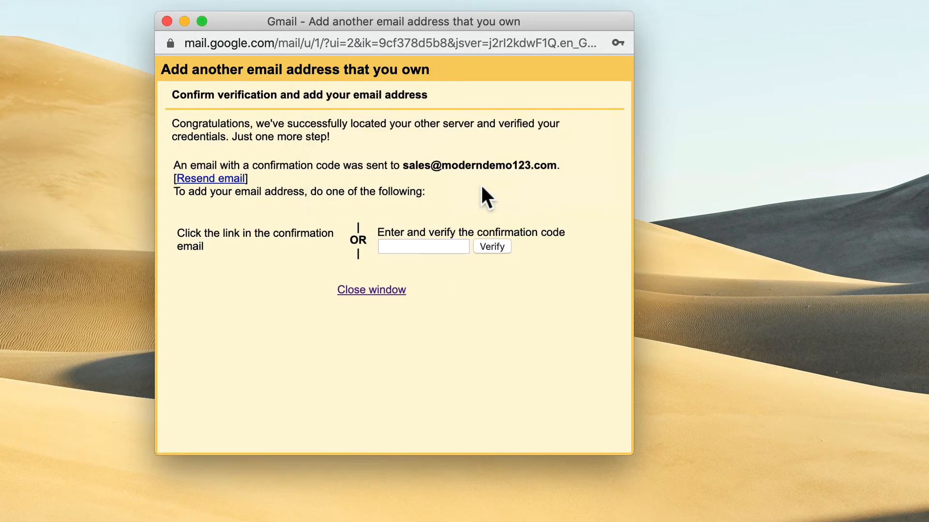
pyautogui.moveTo(175, 94); pyautogui.dragTo(403, 97)
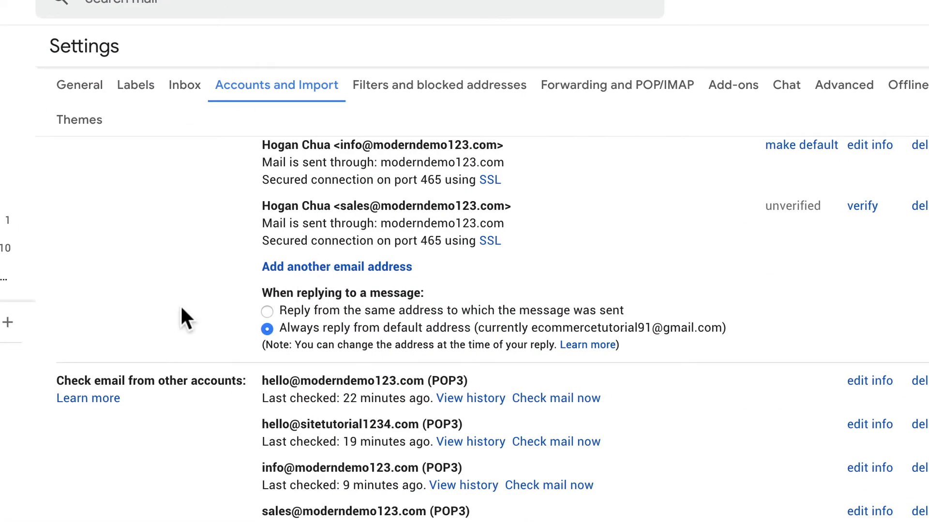
pyautogui.scroll(-2, 180, 309)
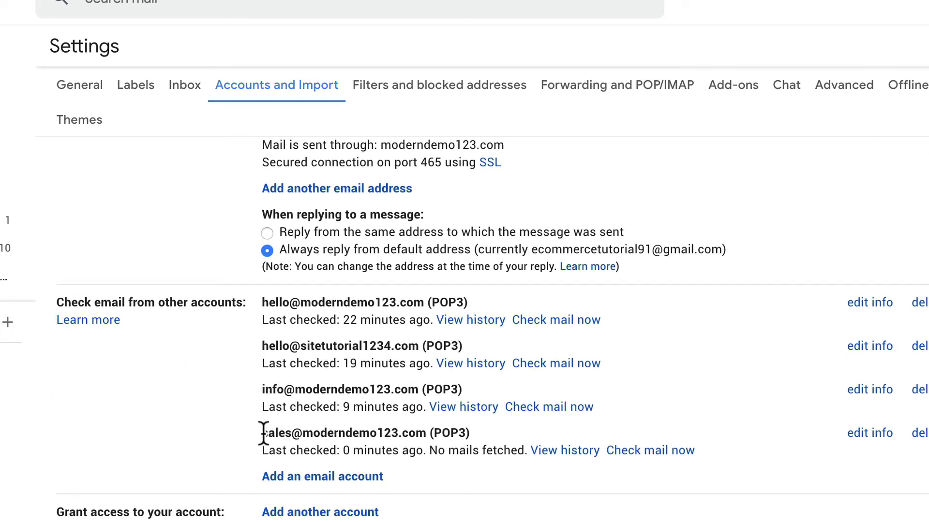
pyautogui.moveTo(264, 434); pyautogui.dragTo(424, 432)
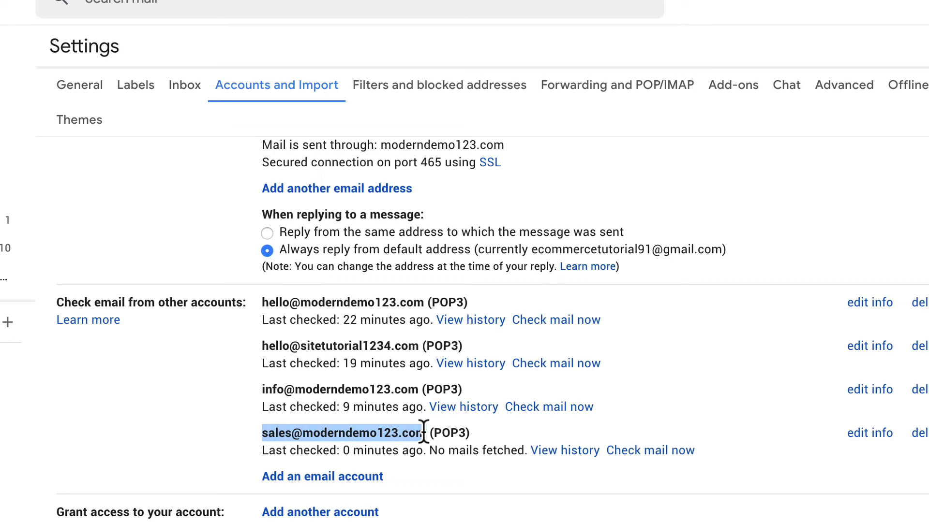
pyautogui.click(647, 451)
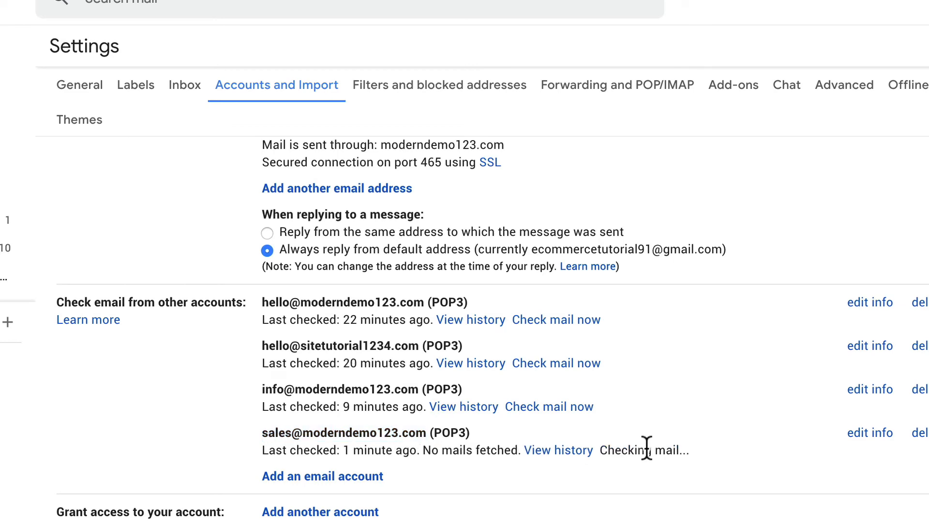
pyautogui.click(156, 20)
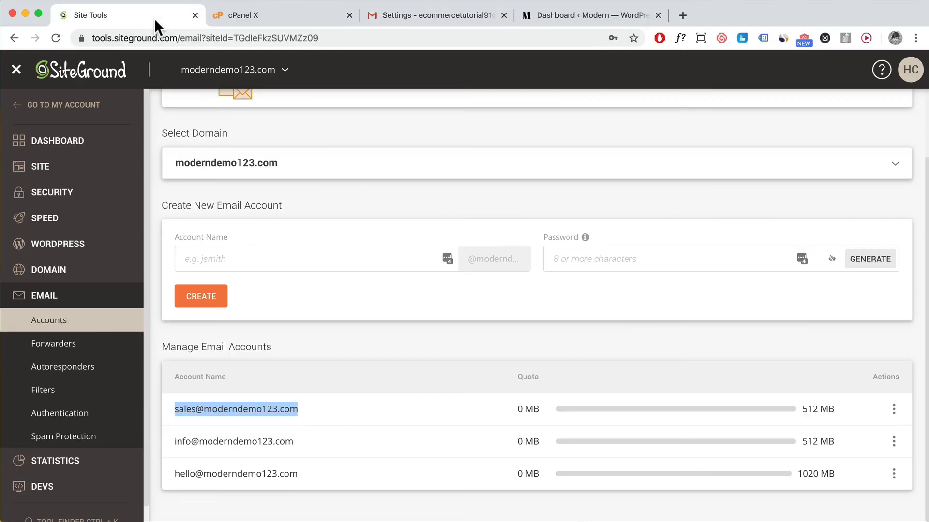
pyautogui.click(290, 411)
pyautogui.click(892, 409)
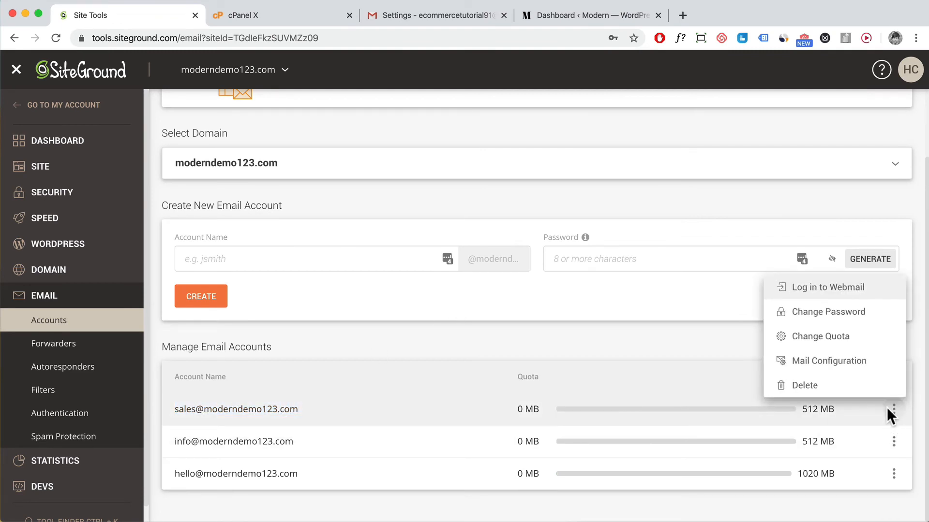
pyautogui.click(827, 289)
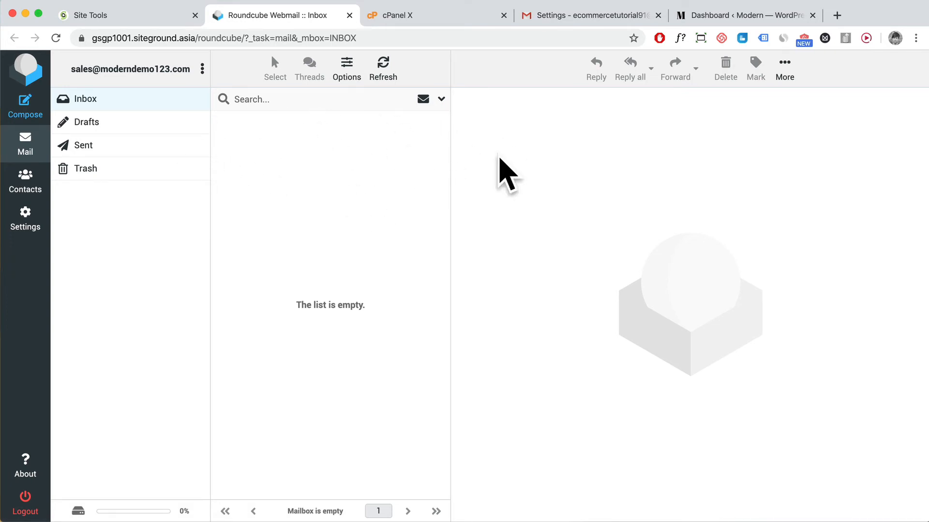
pyautogui.click(560, 17)
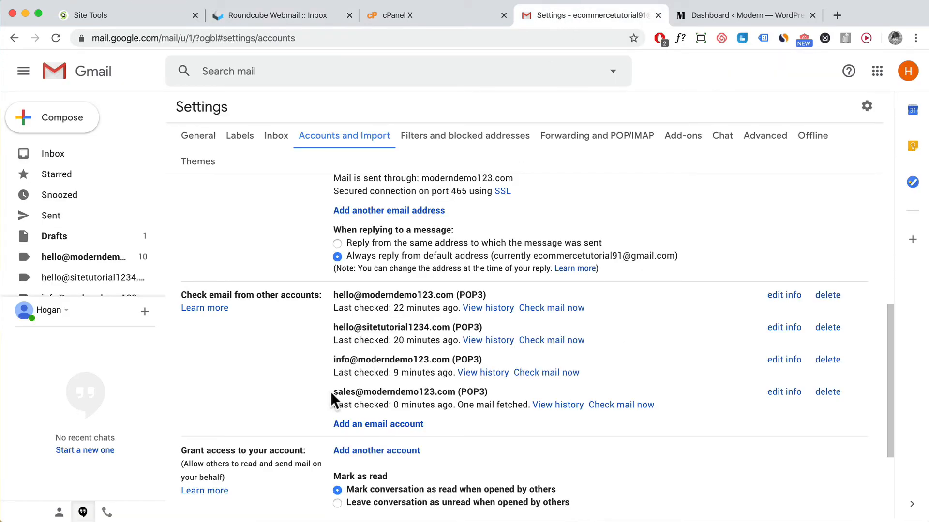
pyautogui.moveTo(332, 396); pyautogui.dragTo(489, 390)
pyautogui.click(498, 411)
pyautogui.click(45, 154)
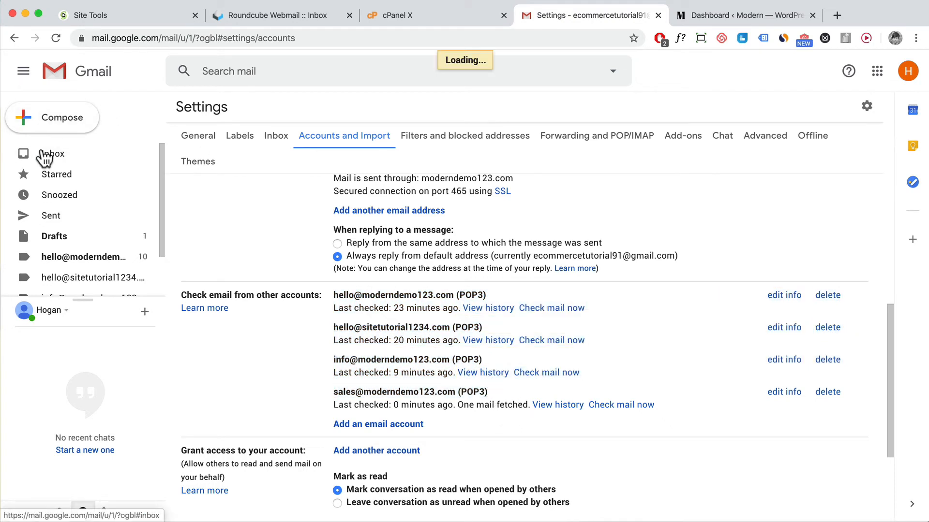
pyautogui.click(251, 174)
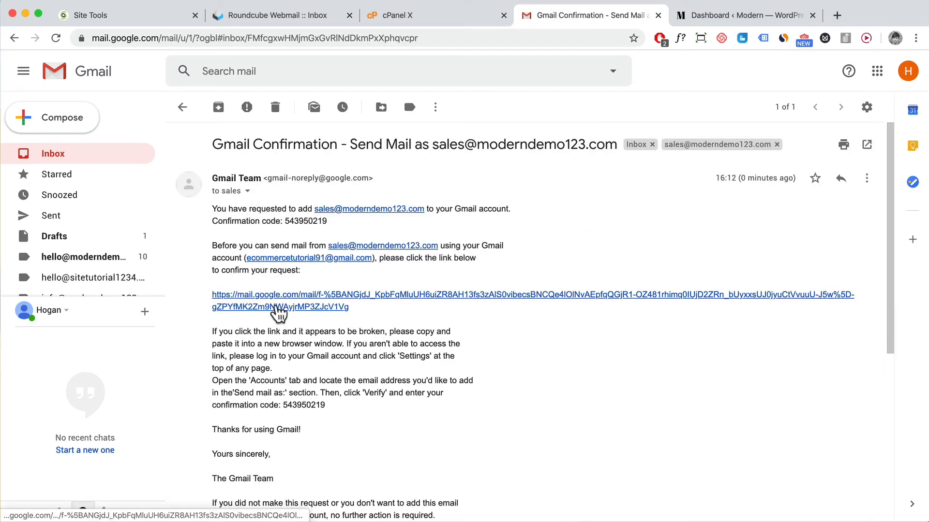
pyautogui.click(273, 305)
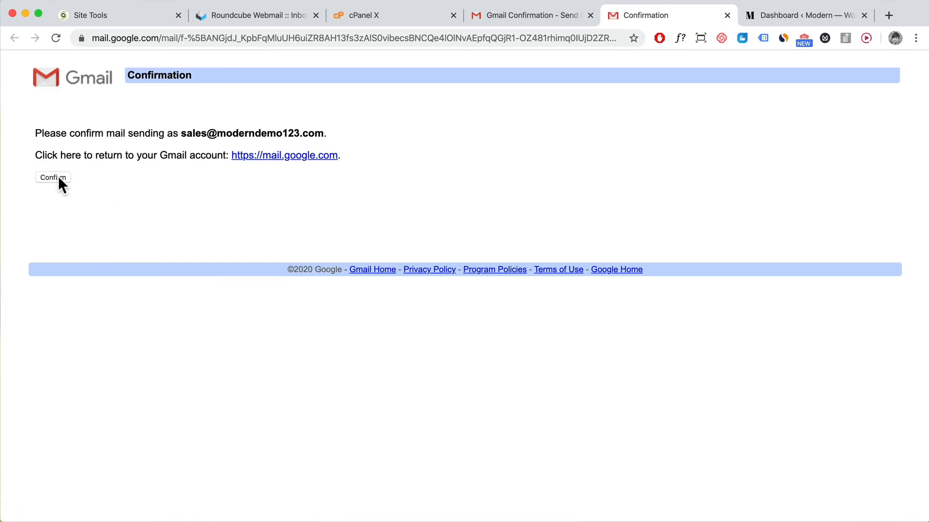
pyautogui.click(57, 178)
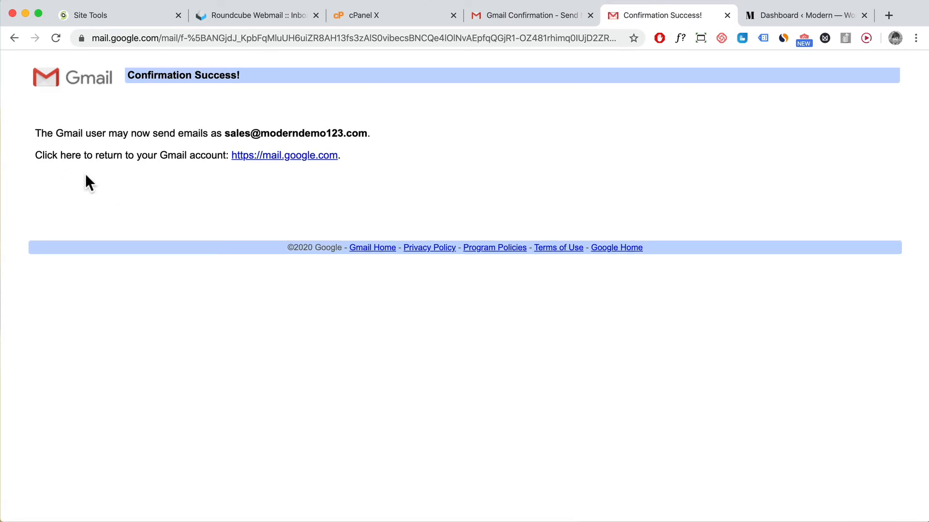
pyautogui.click(532, 15)
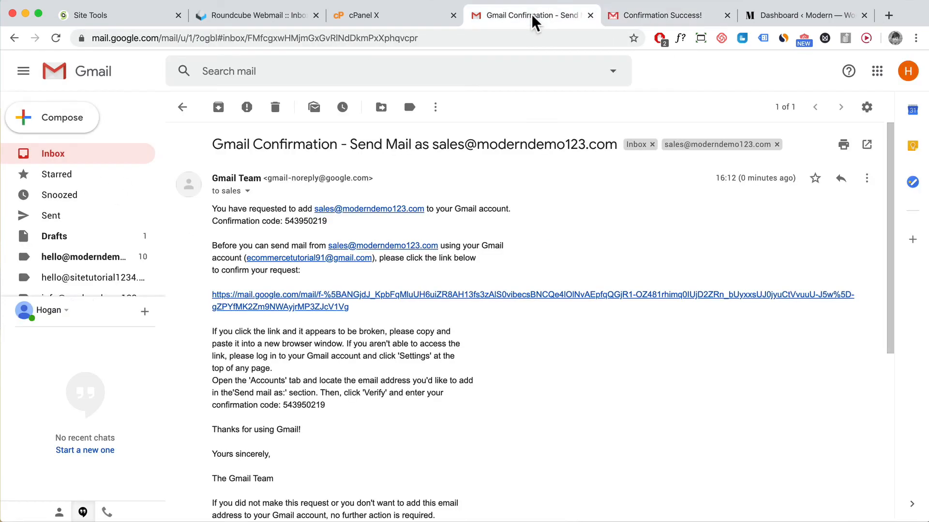
pyautogui.click(56, 38)
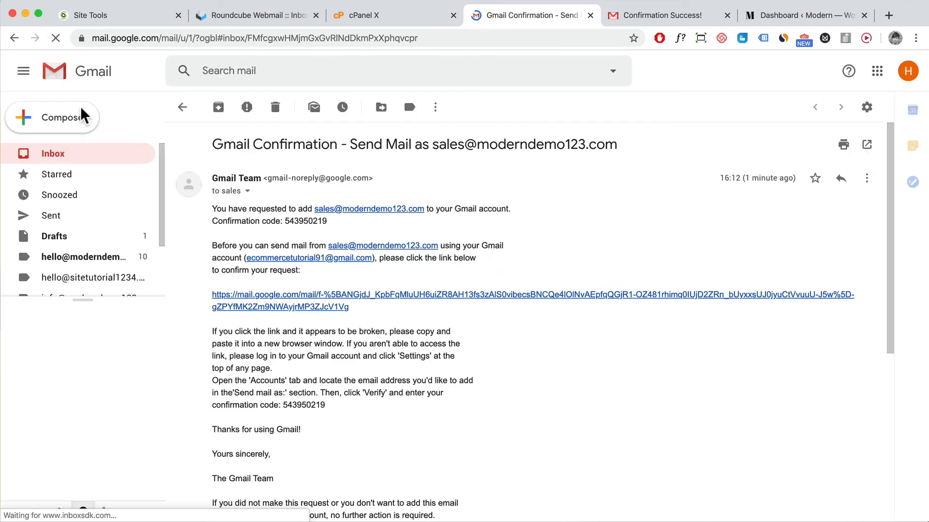
pyautogui.click(58, 121)
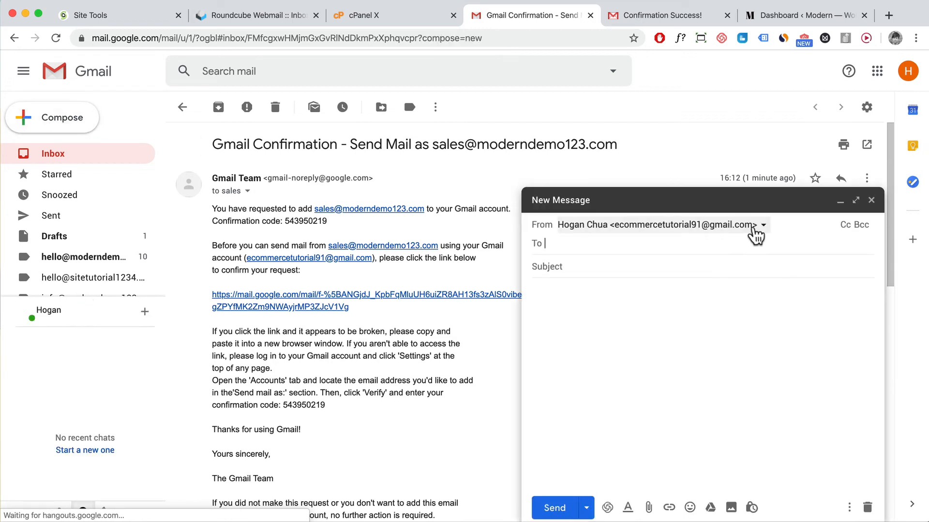
pyautogui.click(762, 227)
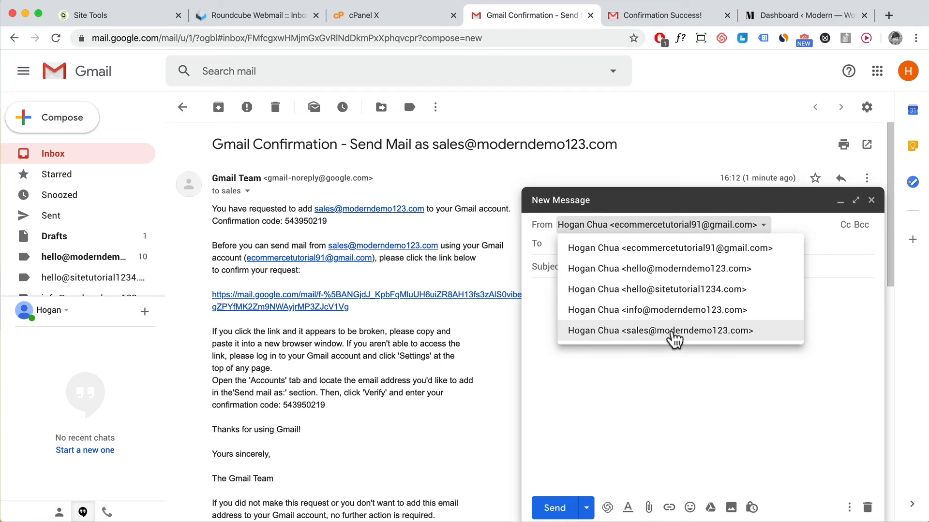
pyautogui.click(667, 334)
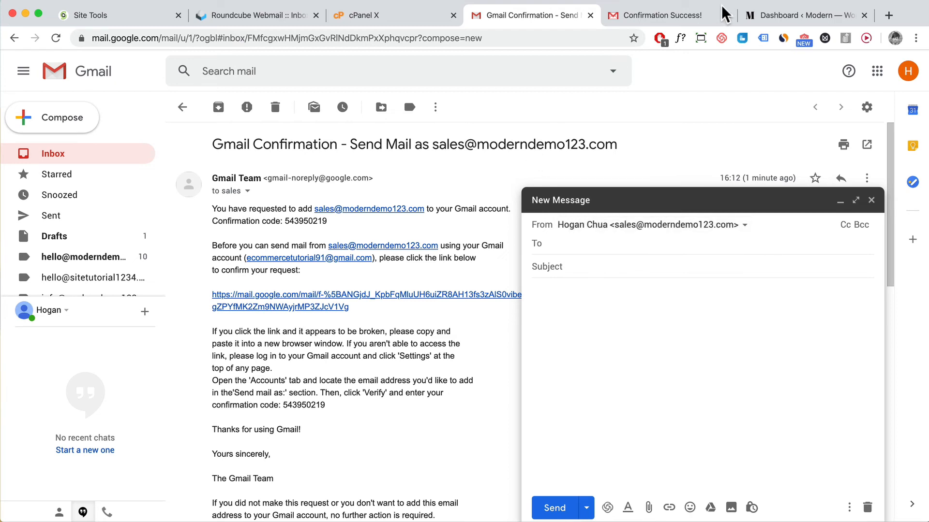
pyautogui.click(773, 16)
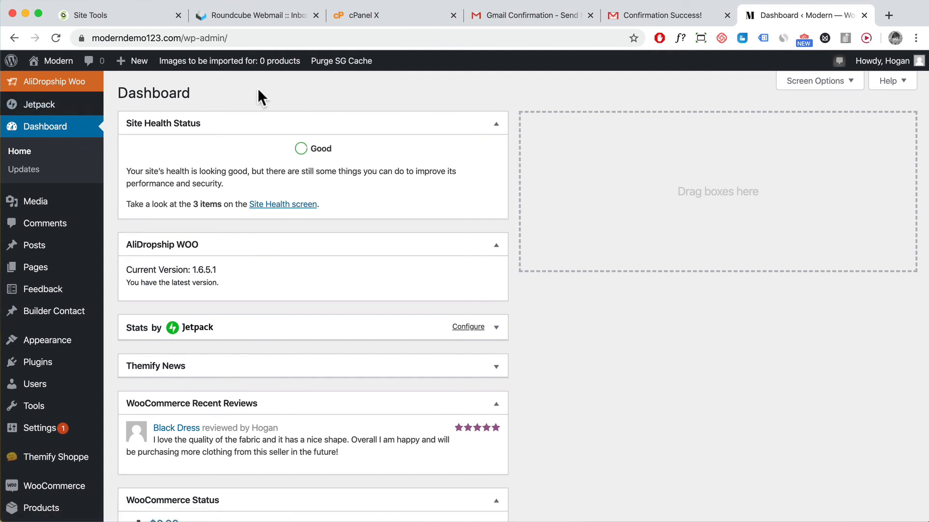
pyautogui.scroll(-2, 61, 285)
pyautogui.moveTo(61, 431)
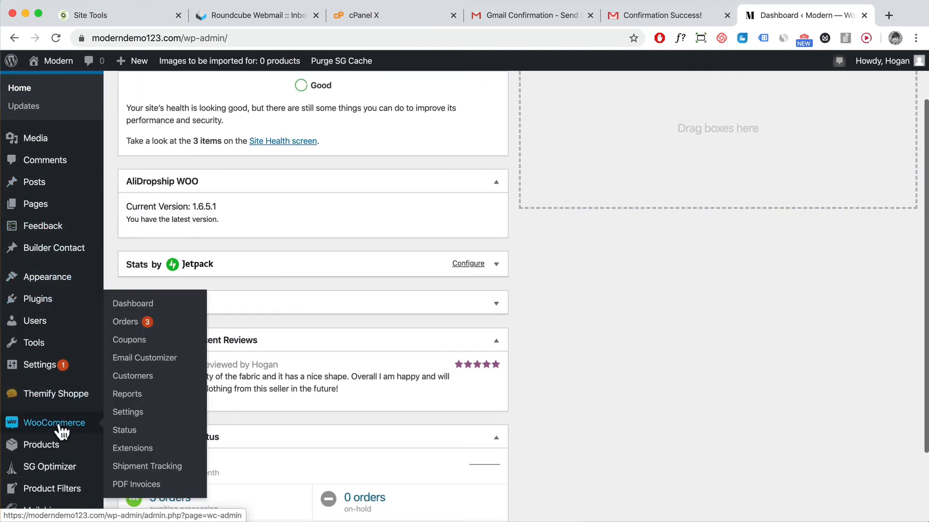
pyautogui.click(128, 414)
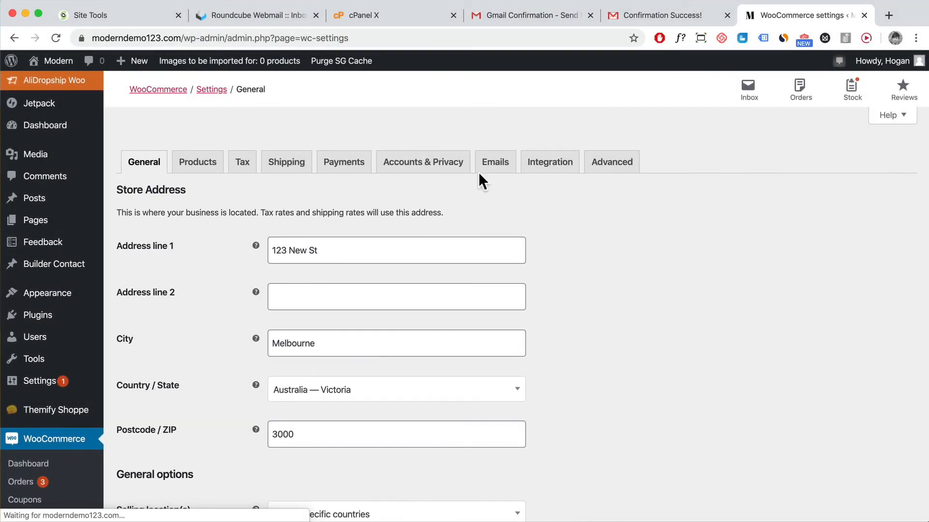
pyautogui.click(491, 171)
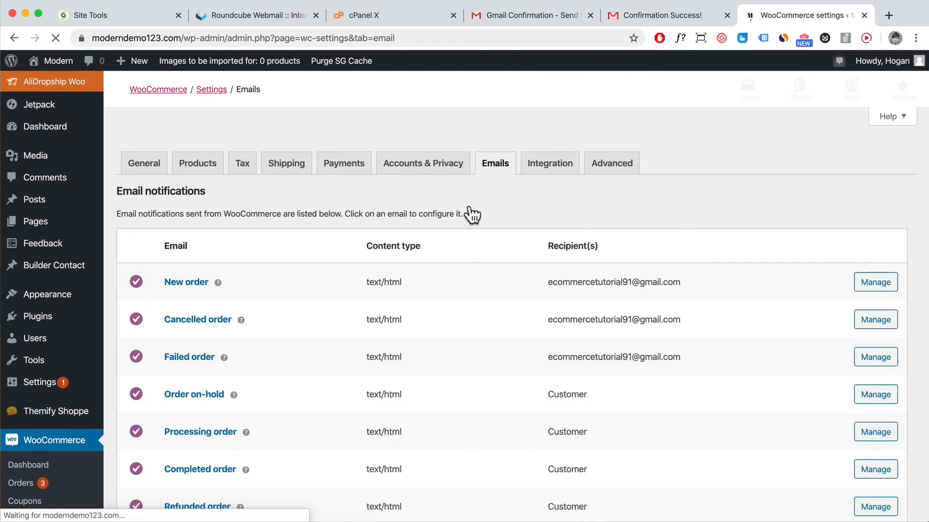
pyautogui.scroll(-6, 448, 271)
pyautogui.scroll(-10, 446, 265)
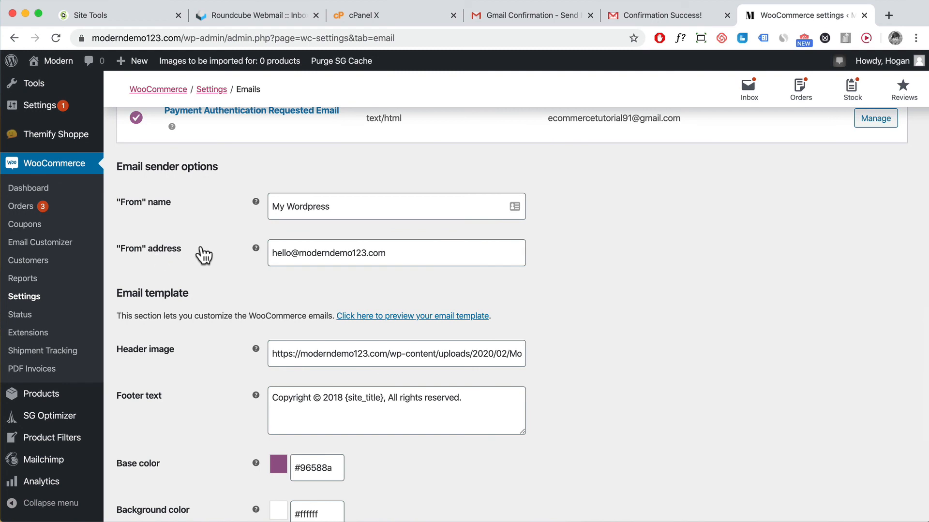
pyautogui.tripleClick(405, 253)
pyautogui.hotkey('ctrl', 'v')
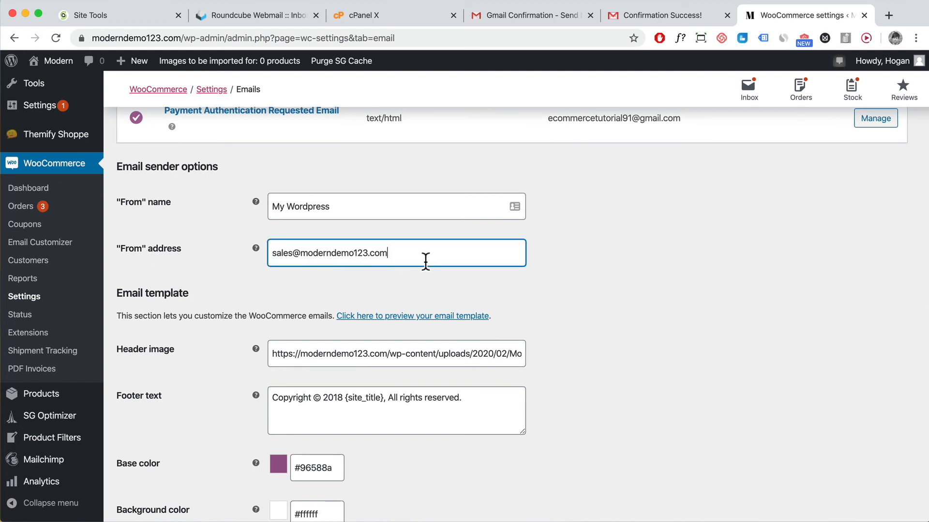
pyautogui.tripleClick(321, 255)
pyautogui.scroll(-6, 586, 302)
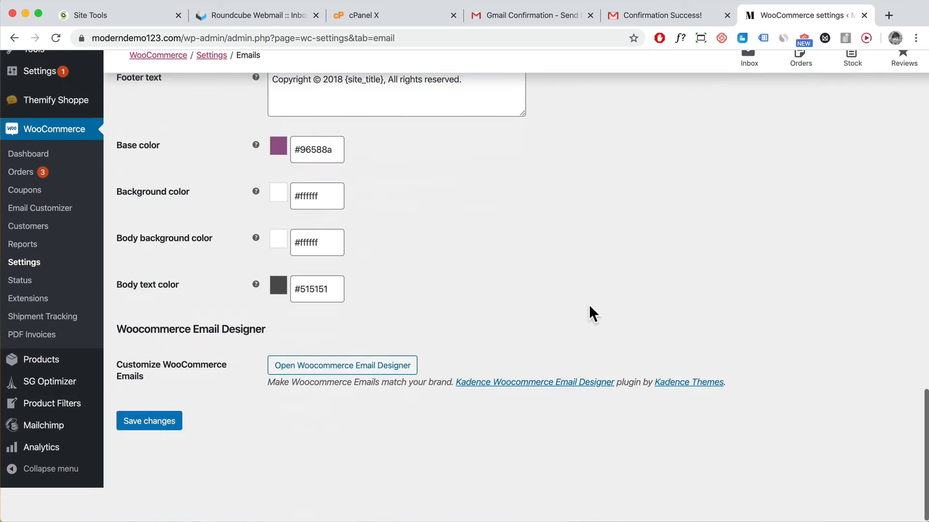